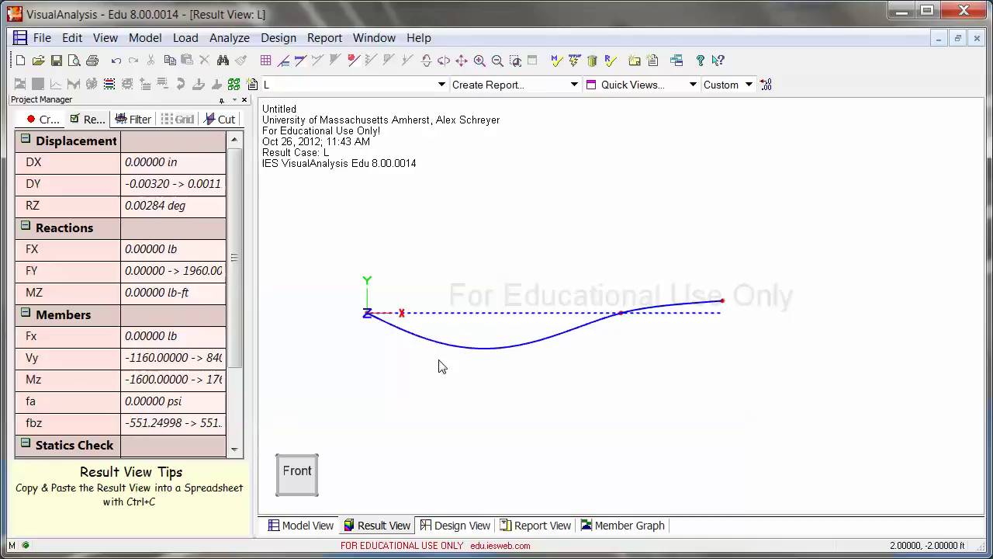
# Step: Open the load-case list showing D, L, 16-10Lr, 16-11Lr and 16-9
pyautogui.click(441, 84)
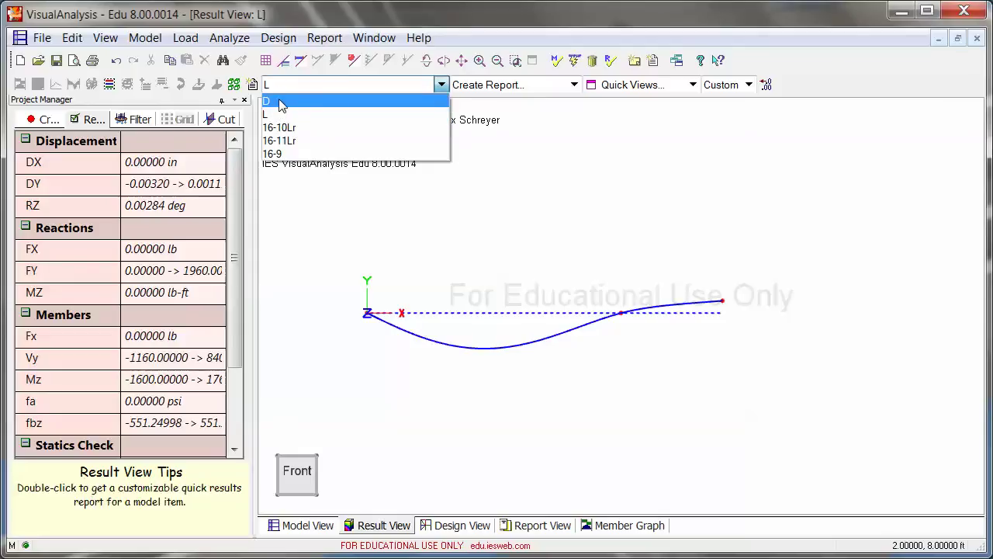
# Step: Display the results for dead load case D, then switch back to live load case L
pyautogui.click(282, 106)
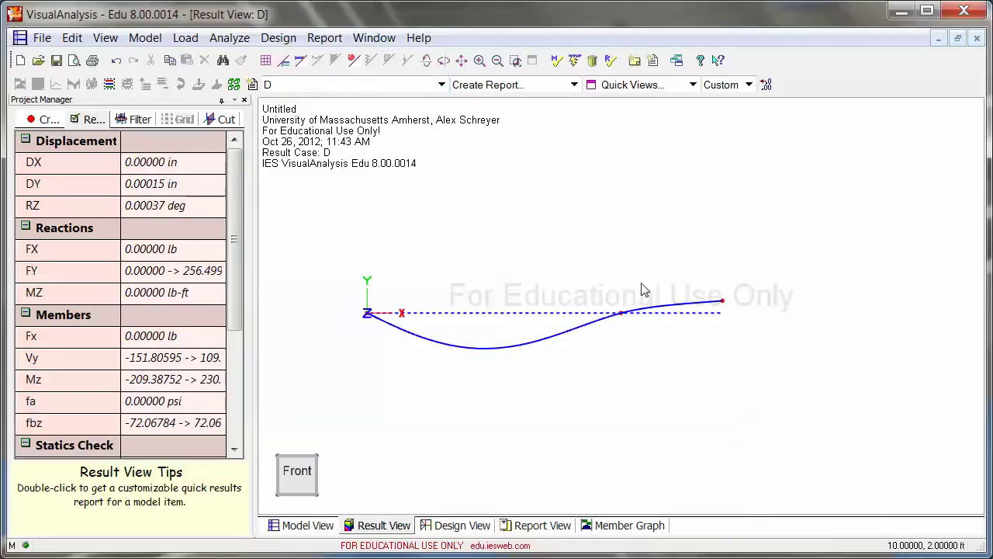
pyautogui.click(316, 87)
pyautogui.click(293, 116)
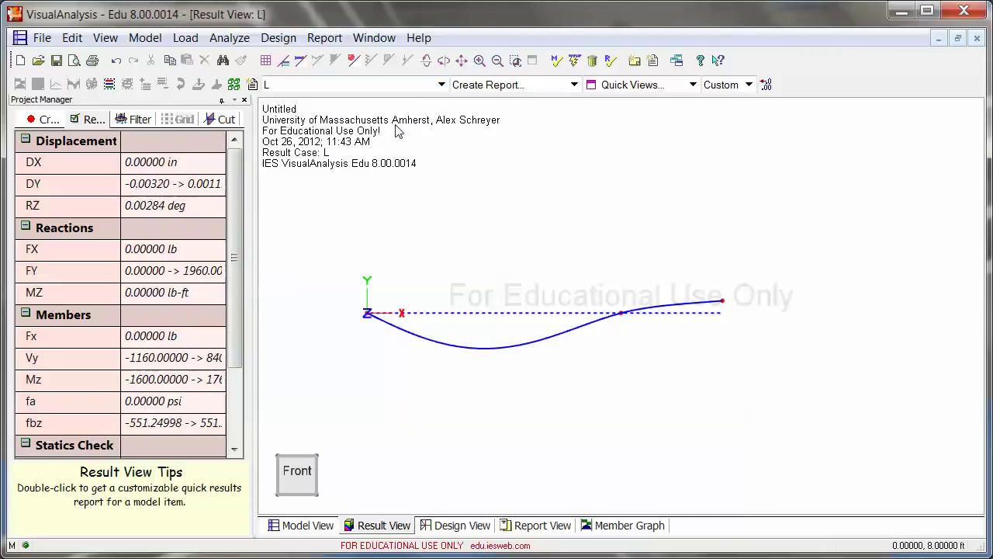
pyautogui.click(308, 89)
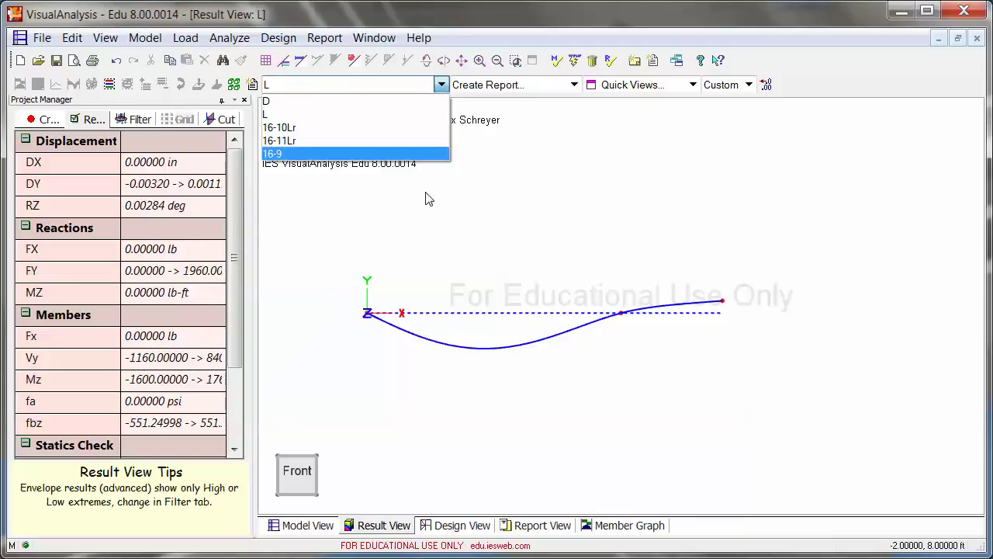
pyautogui.click(309, 117)
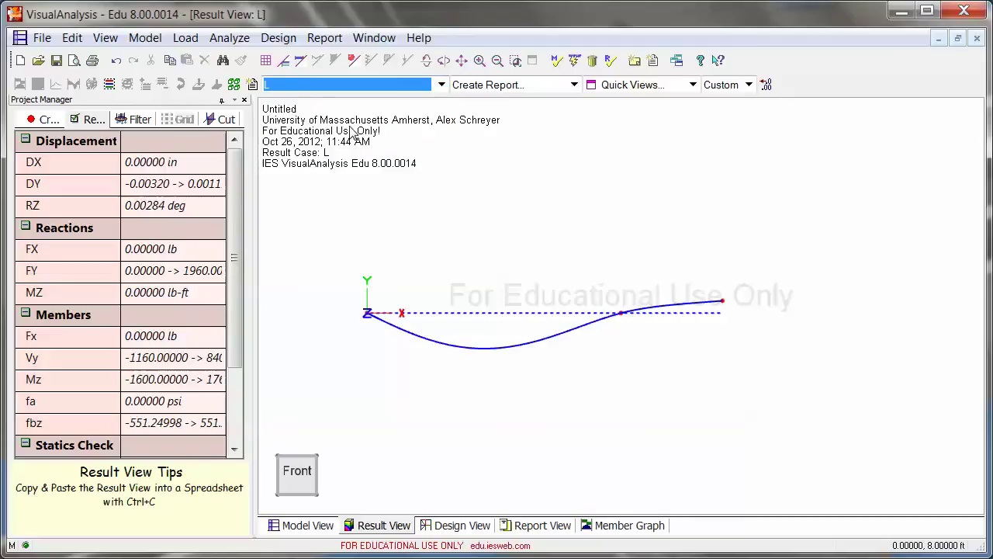
pyautogui.click(466, 221)
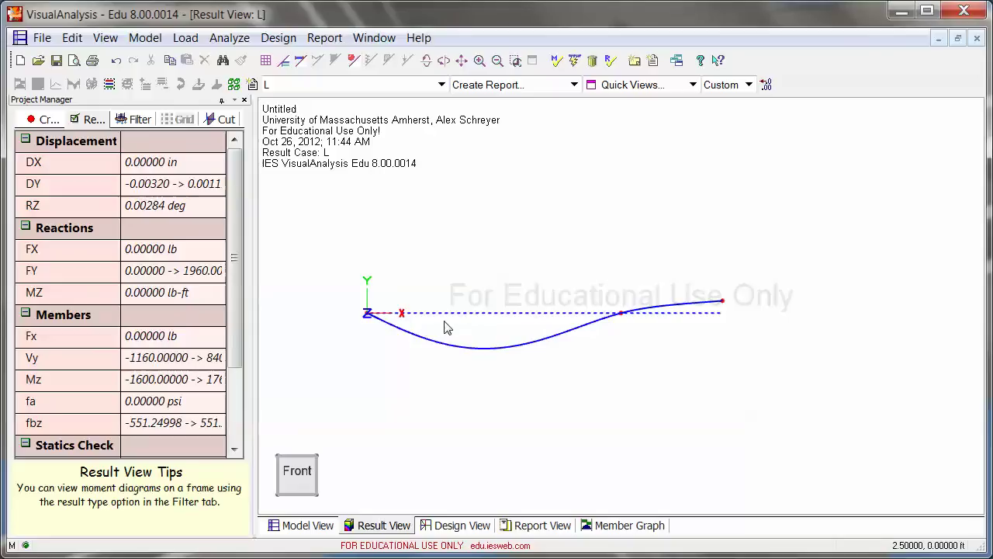
# Step: In the Filter settings, turn off the Displaced shape, leaving Nodes and Undisplaced on
pyautogui.click(135, 120)
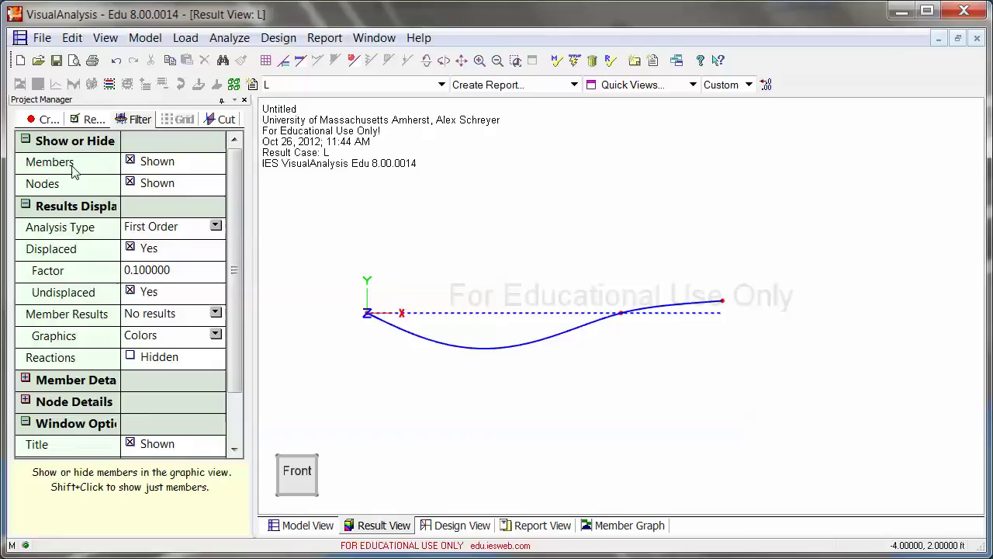
pyautogui.click(130, 183)
pyautogui.click(131, 184)
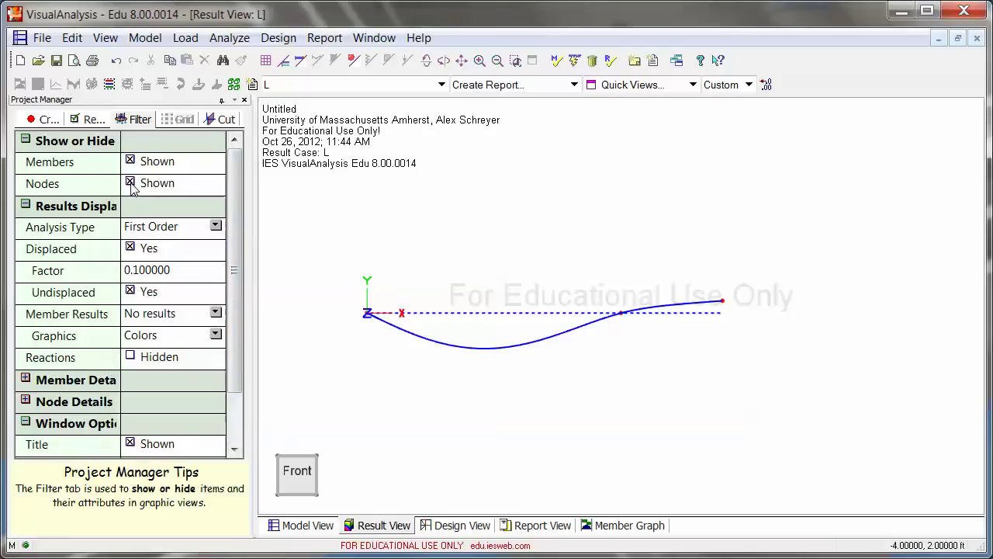
pyautogui.scroll(-2, 236, 235)
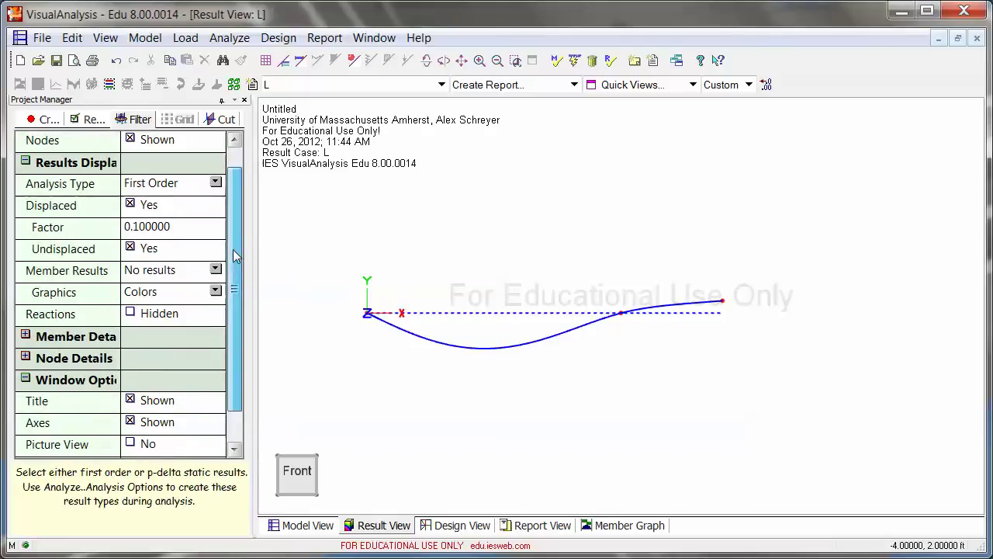
pyautogui.click(131, 248)
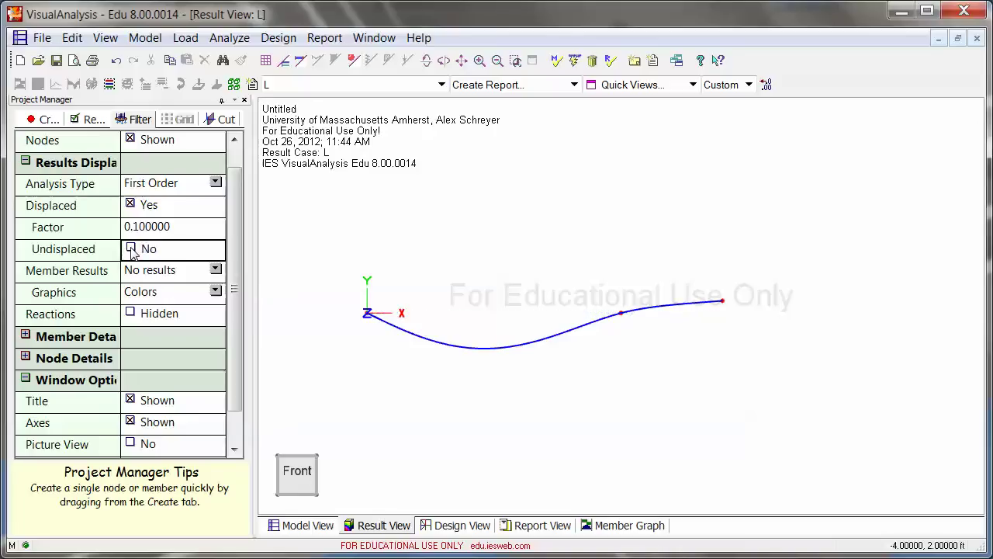
pyautogui.click(130, 248)
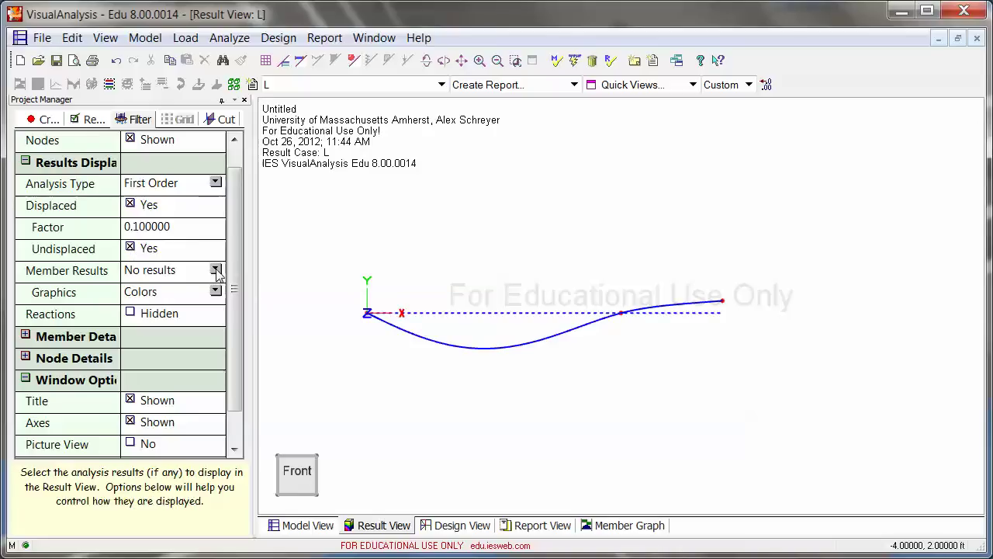
pyautogui.click(130, 205)
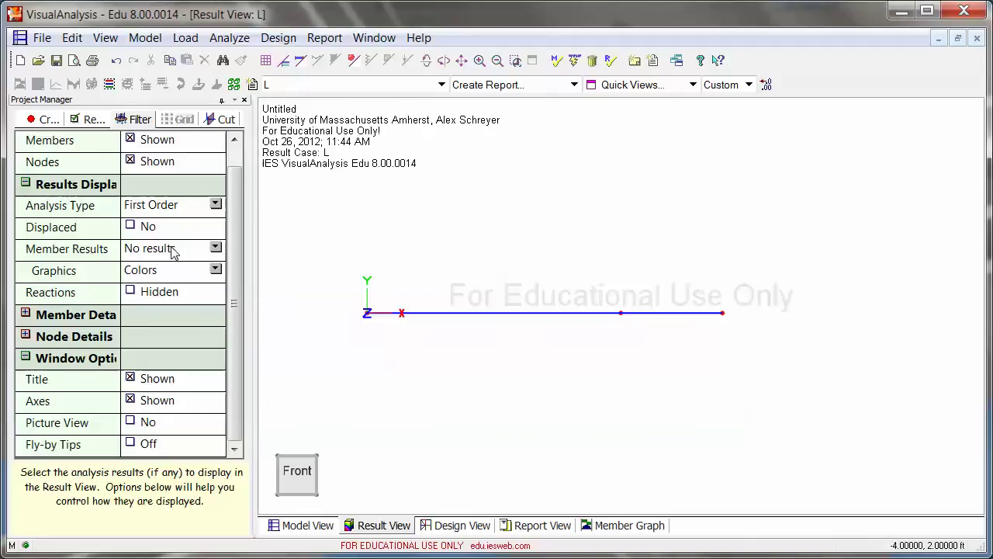
pyautogui.click(217, 249)
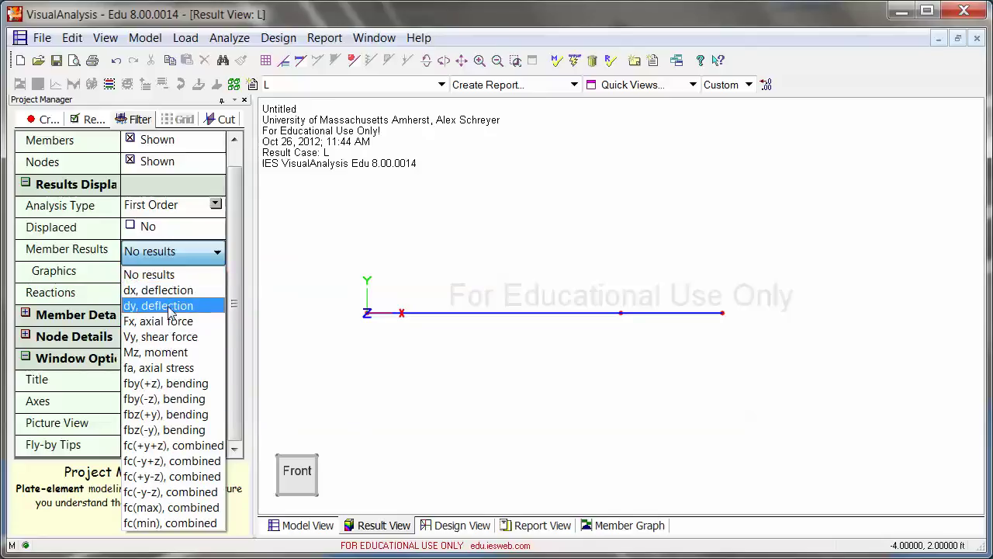
# Step: Colour the beam by 'dy, deflection', labelling extremes of -0.003201 in and 0.001109 in
pyautogui.click(170, 306)
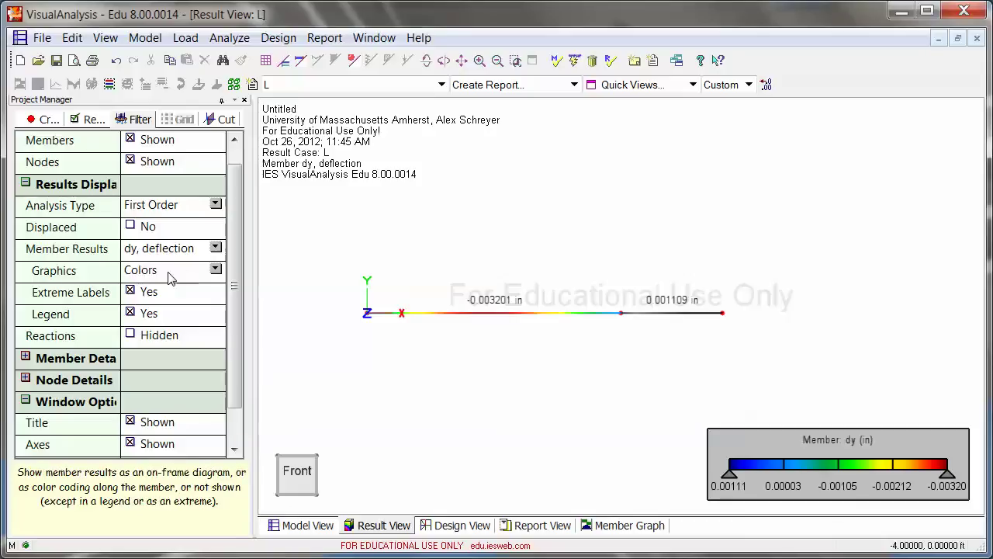
pyautogui.click(152, 273)
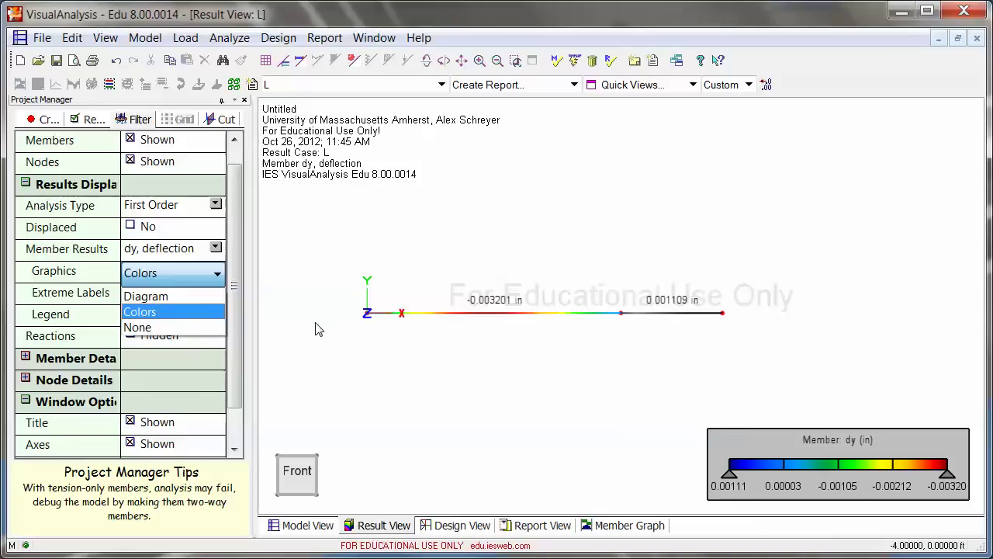
# Step: Draw dy deflection as a Diagram and show the support reactions FY = 840 lb and 1960.00 lb
pyautogui.click(146, 296)
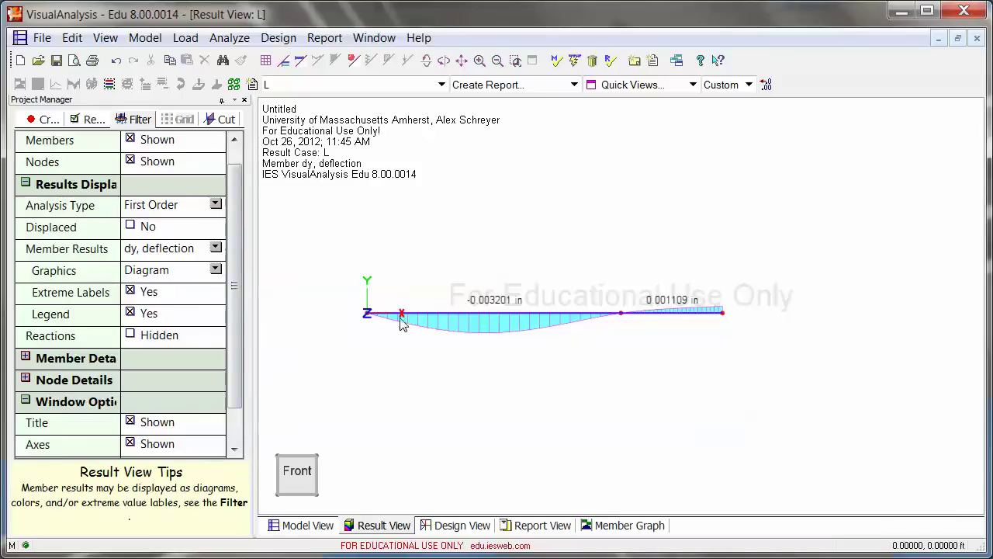
pyautogui.moveTo(490, 314)
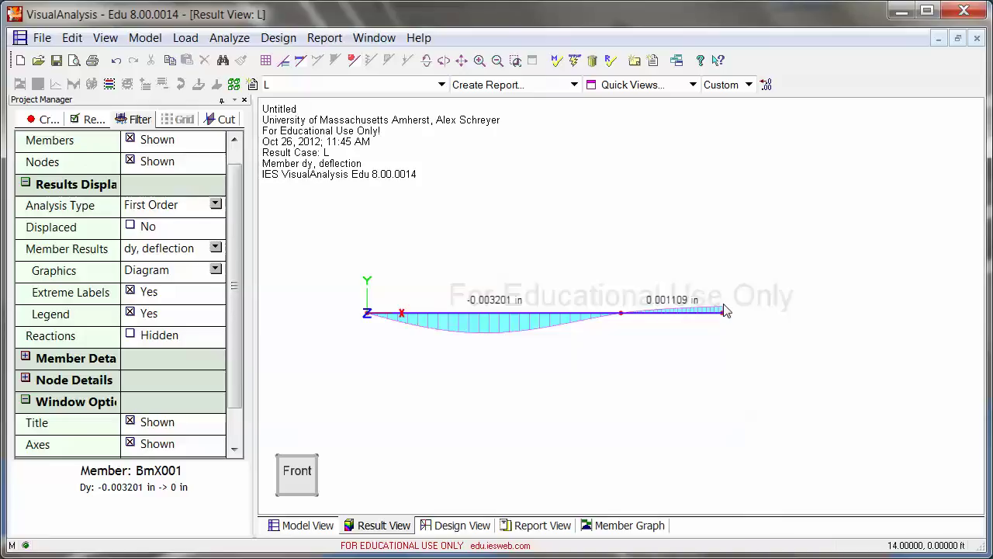
pyautogui.moveTo(725, 310)
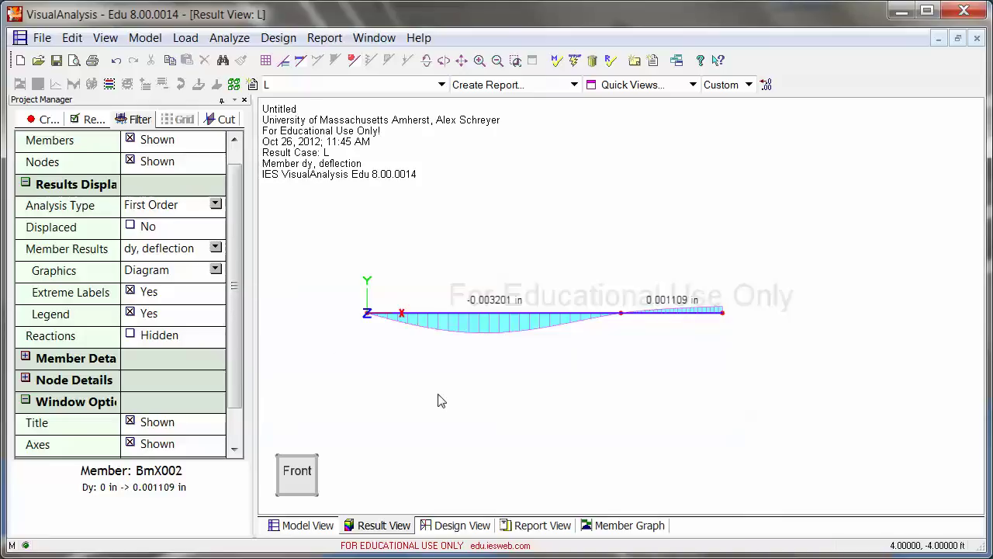
pyautogui.moveTo(152, 272)
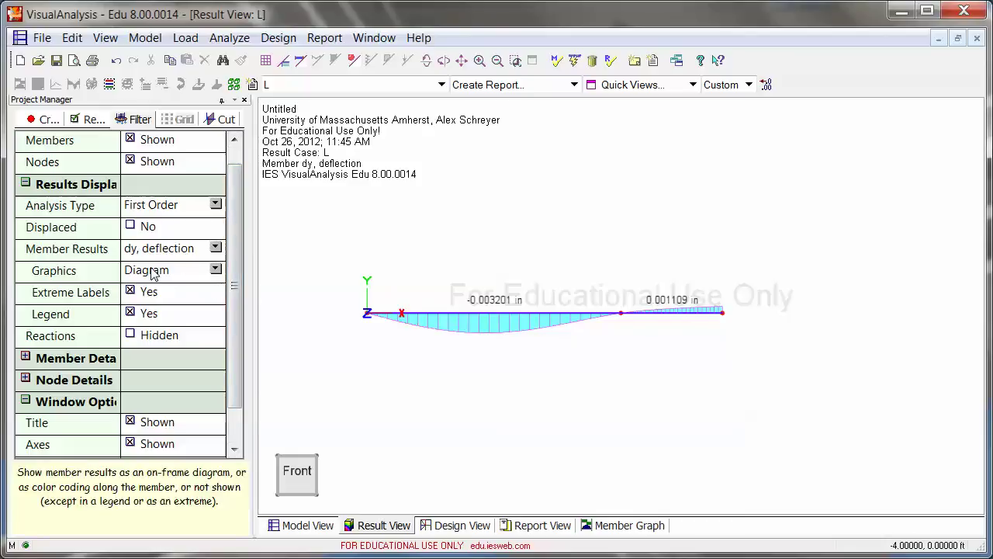
pyautogui.click(130, 334)
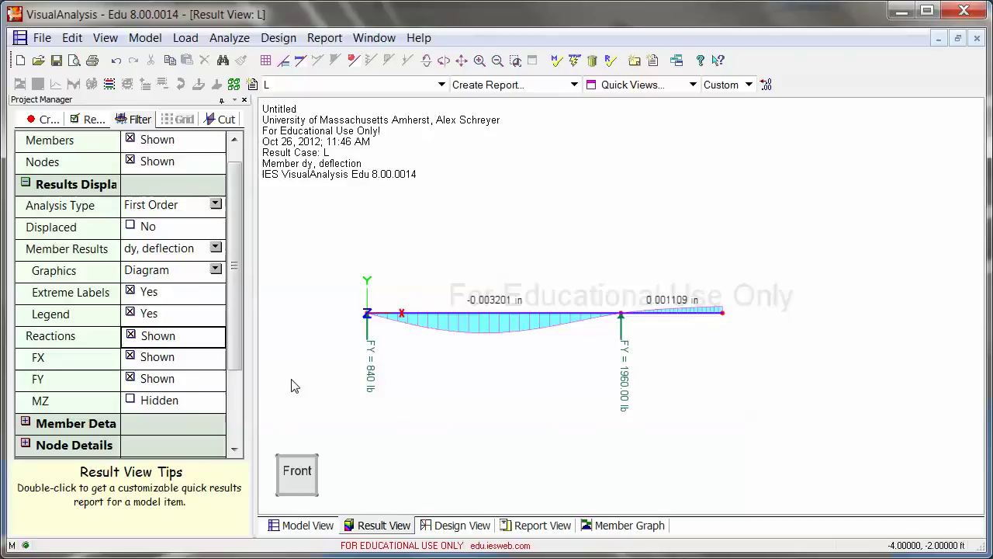
# Step: Briefly show the Vy shear force, then the Mz moment diagram peaking at 1764.00 and -1600.00 lb-ft
pyautogui.moveTo(171, 297)
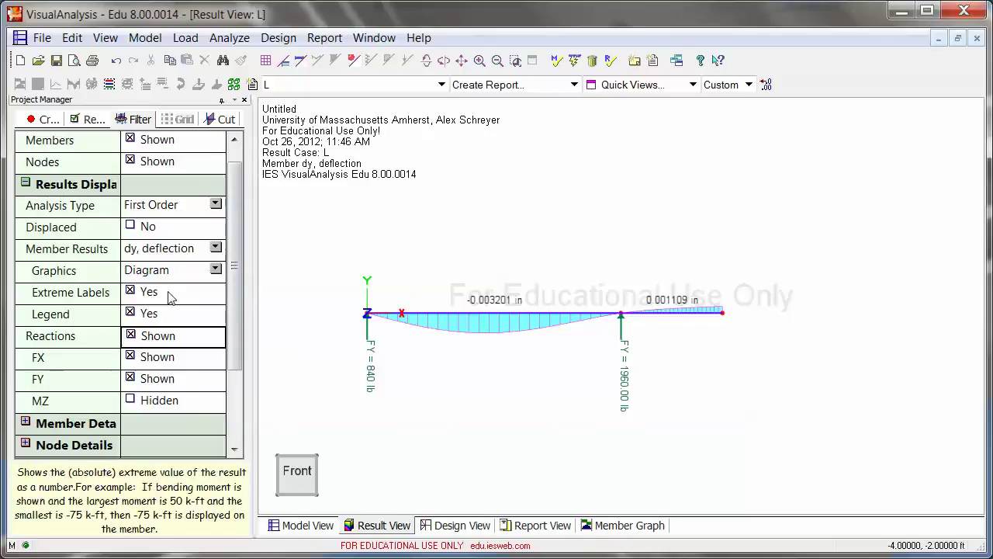
pyautogui.click(161, 250)
pyautogui.click(163, 253)
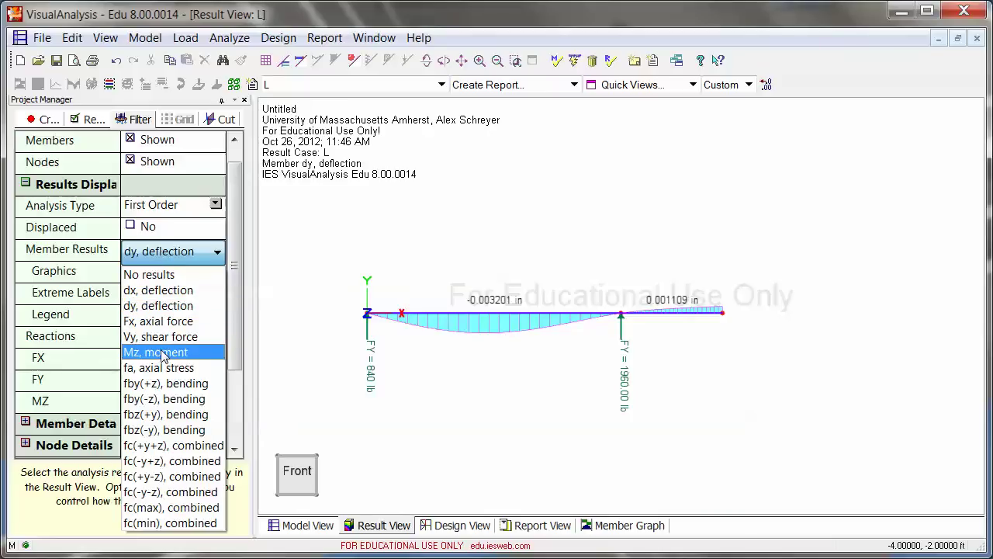
pyautogui.click(134, 337)
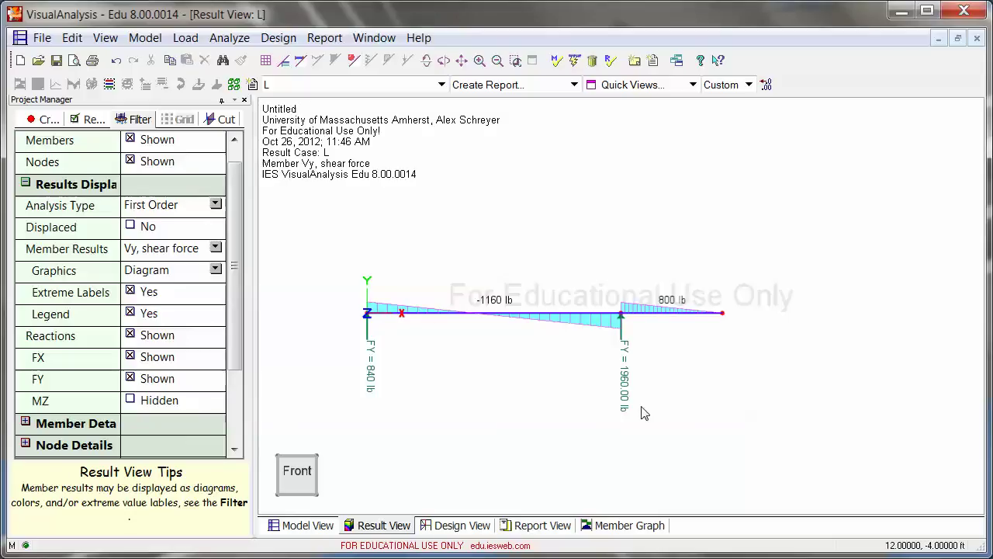
pyautogui.click(146, 255)
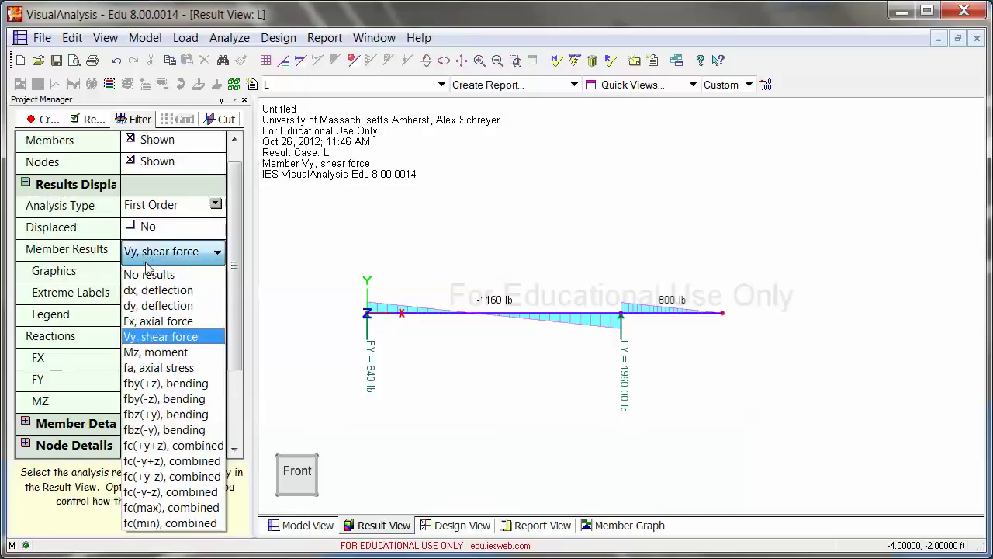
pyautogui.click(155, 351)
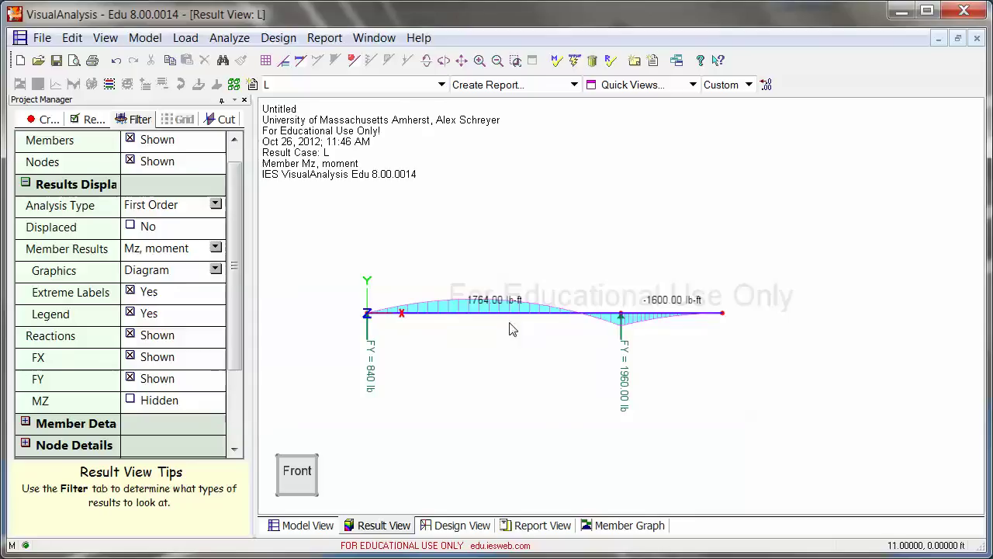
pyautogui.click(207, 250)
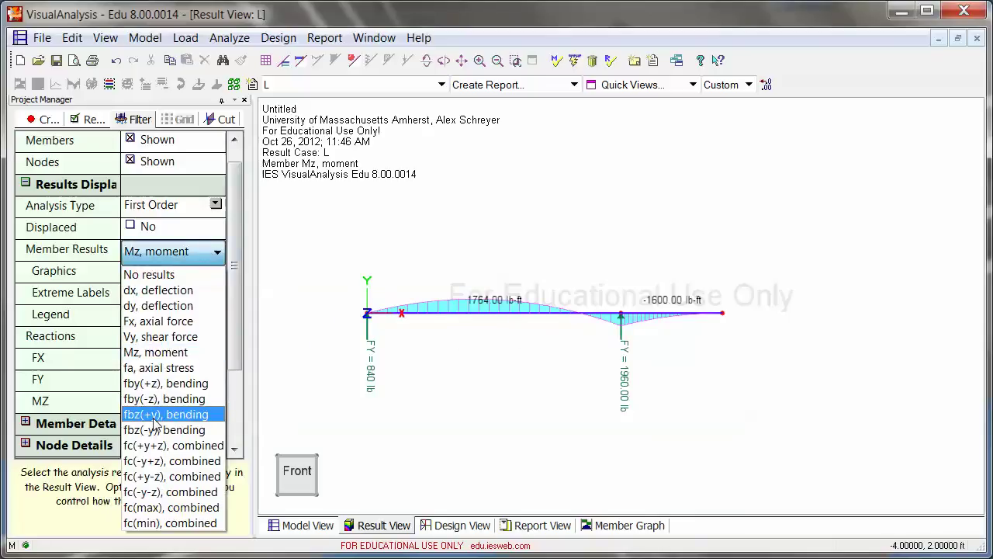
# Step: Check the 0 psi axial stress, then show fbz(-y) bending stress (551.250 / -500.000 psi) and select the beam
pyautogui.click(159, 368)
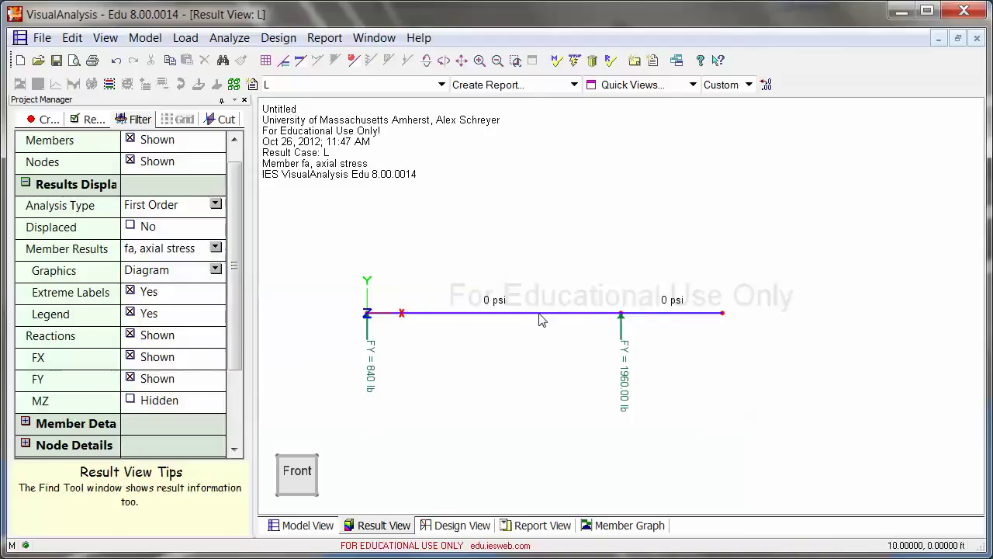
pyautogui.click(143, 251)
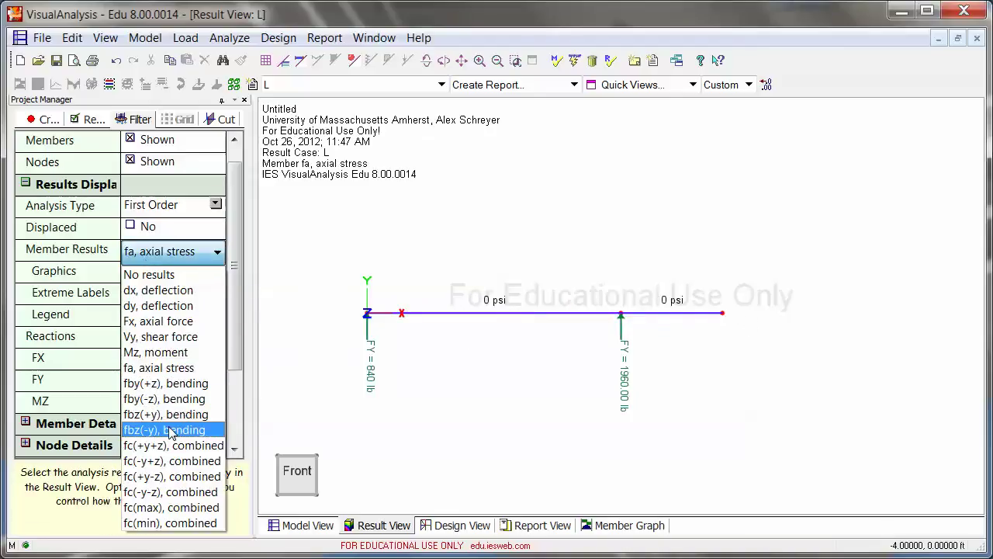
pyautogui.click(167, 430)
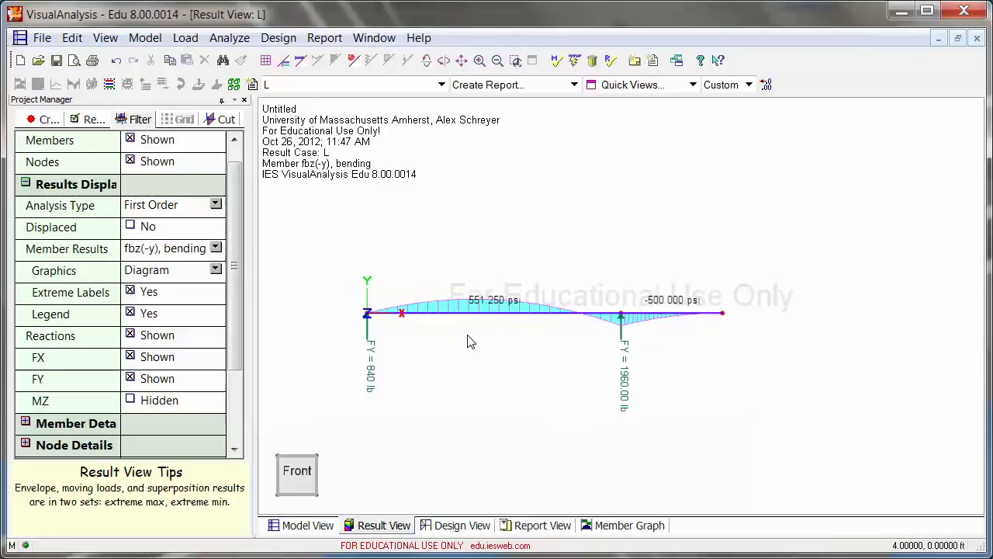
pyautogui.click(173, 253)
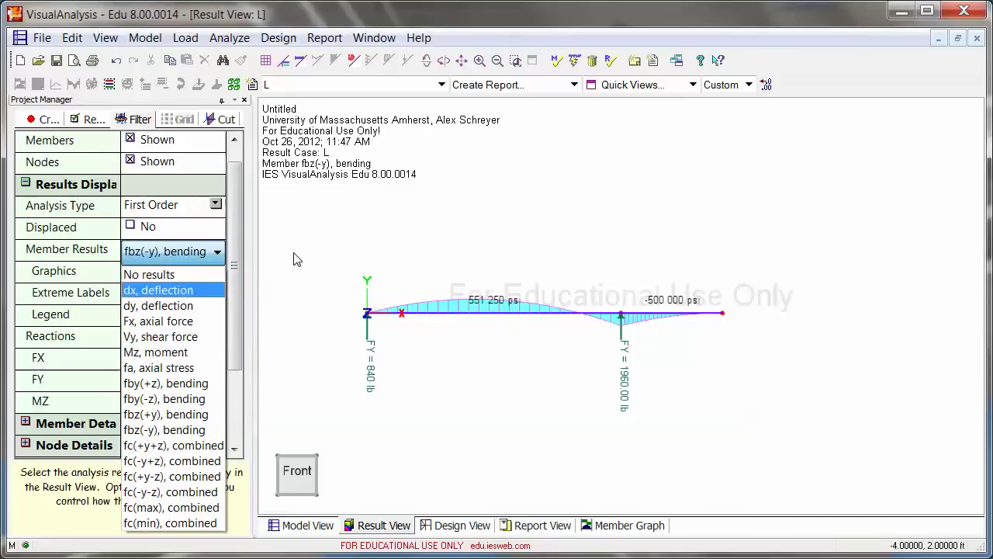
pyautogui.click(429, 315)
pyautogui.click(433, 318)
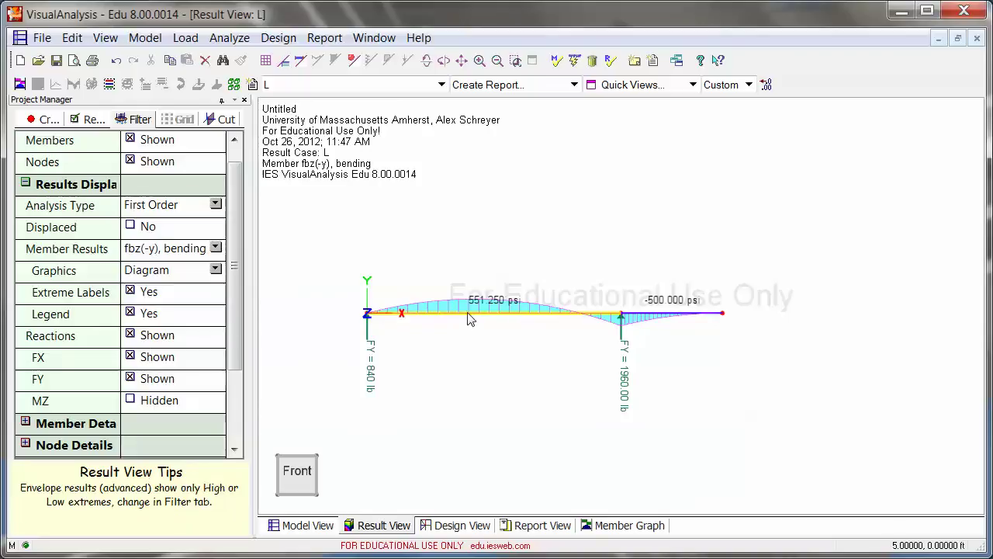
# Step: In Model View, select beam BmX001 and confirm its W16x26 section in the shape database
pyautogui.click(308, 525)
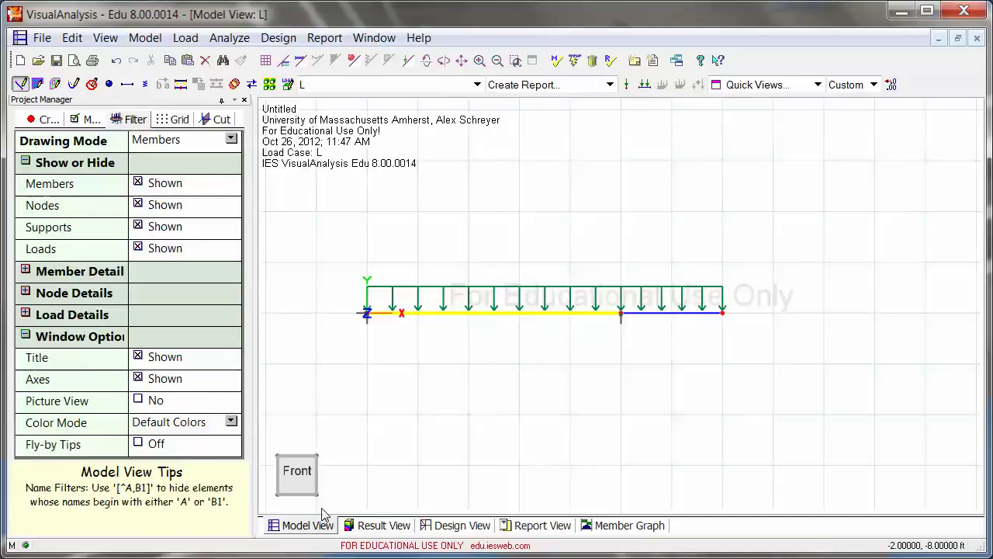
pyautogui.click(458, 318)
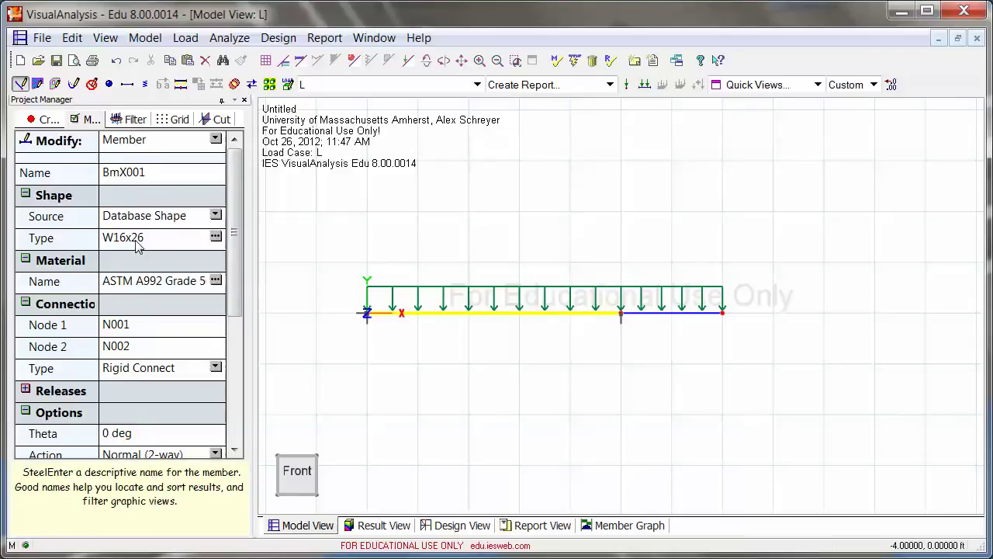
pyautogui.click(215, 237)
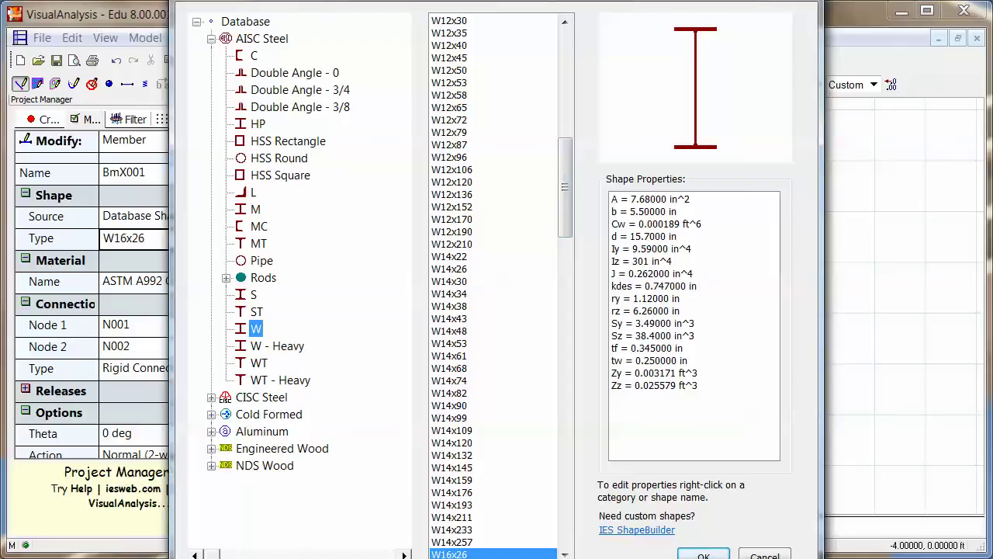
pyautogui.press('Return')
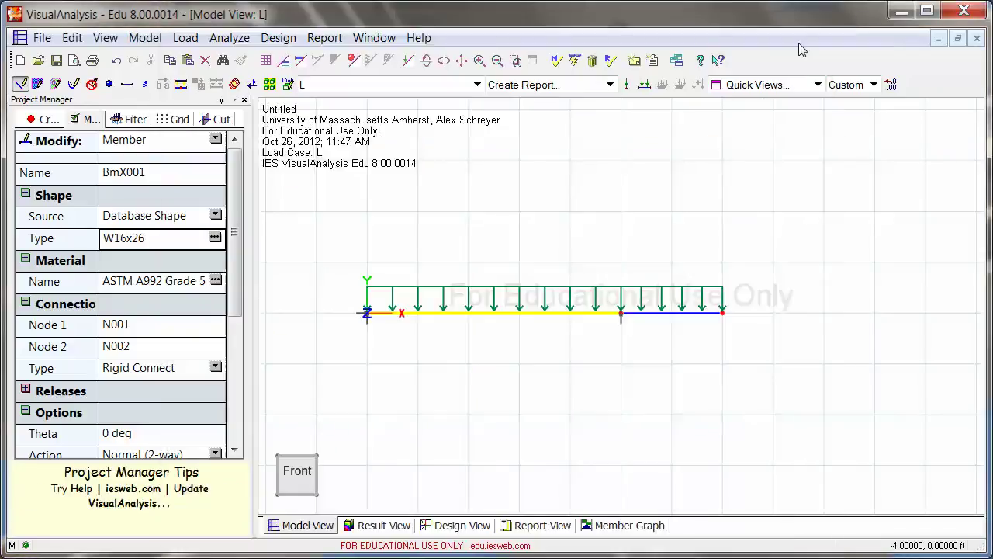
# Step: Return to the Result View and review the Filter options, keeping the fbz(-y) bending stress results
pyautogui.click(387, 525)
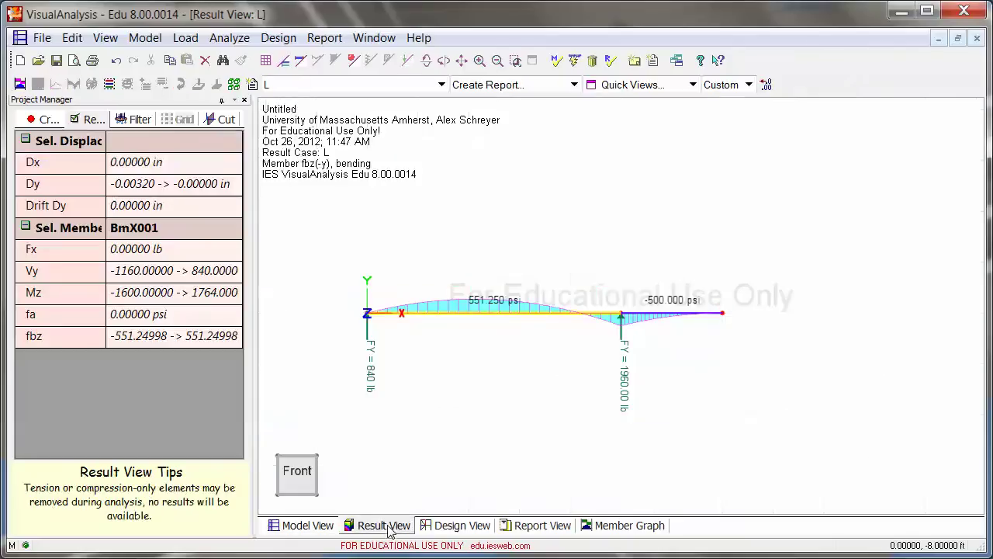
pyautogui.click(472, 240)
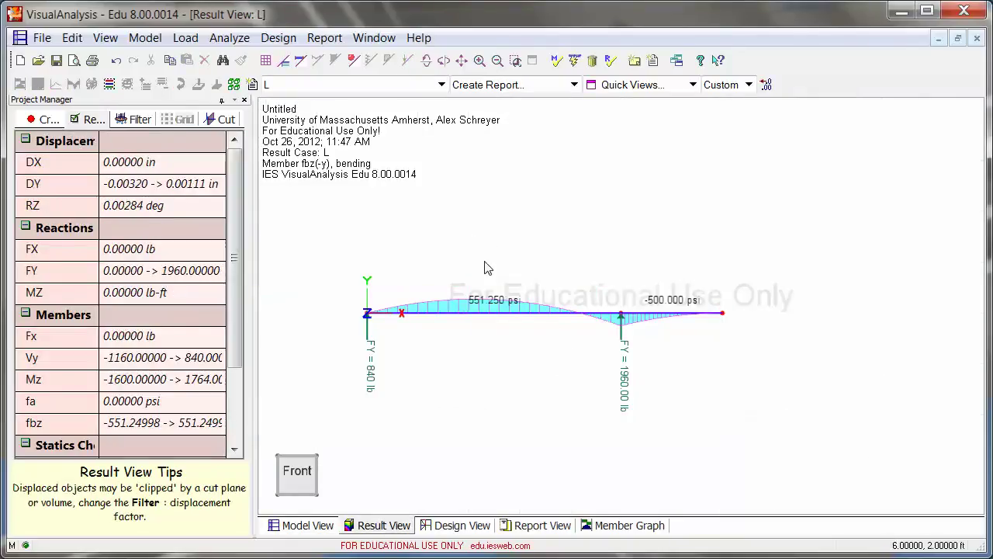
pyautogui.click(135, 120)
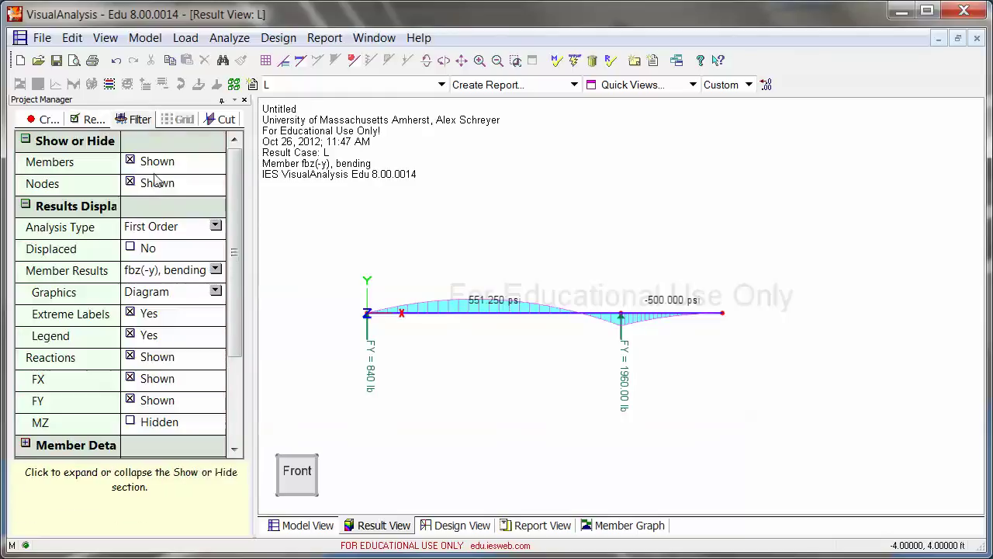
pyautogui.click(163, 271)
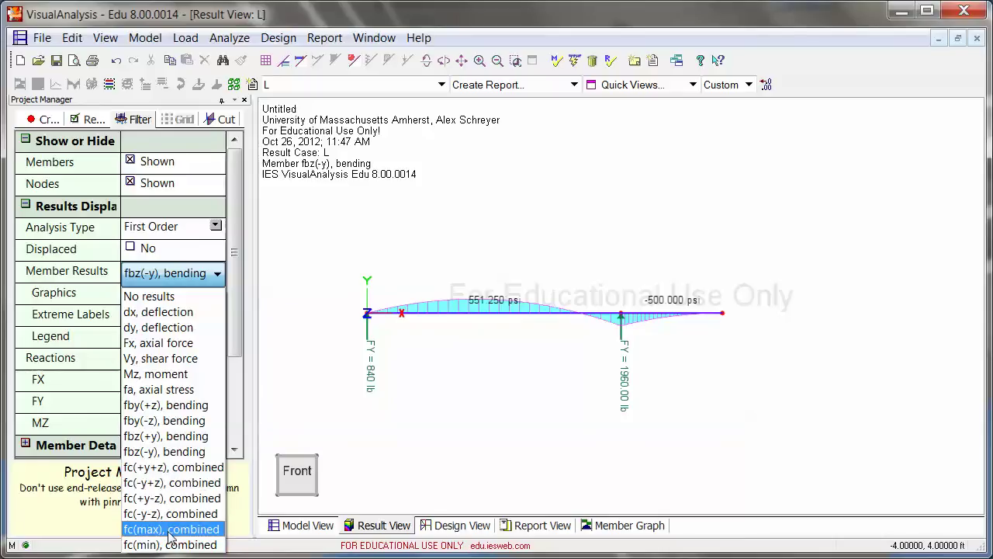
pyautogui.click(324, 255)
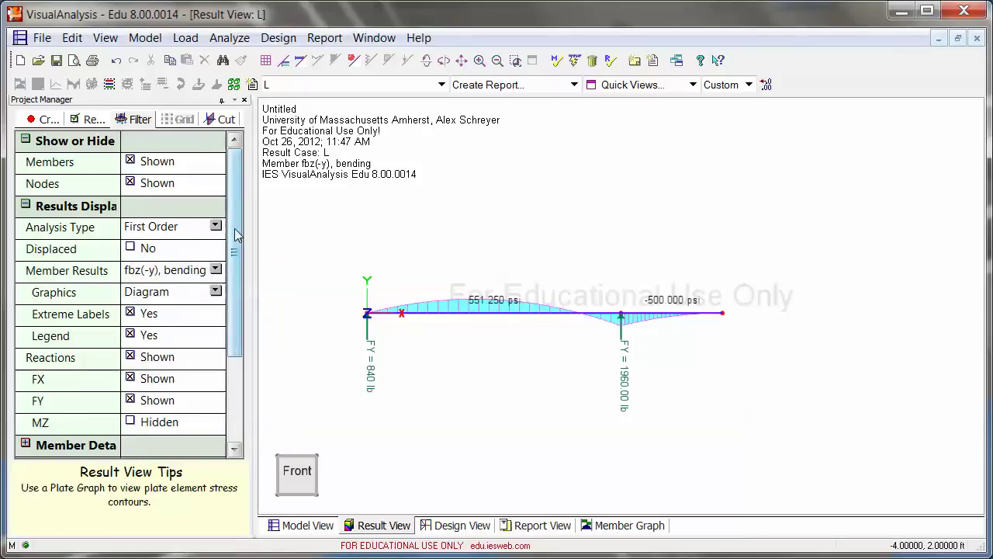
pyautogui.moveTo(235, 228); pyautogui.dragTo(230, 320)
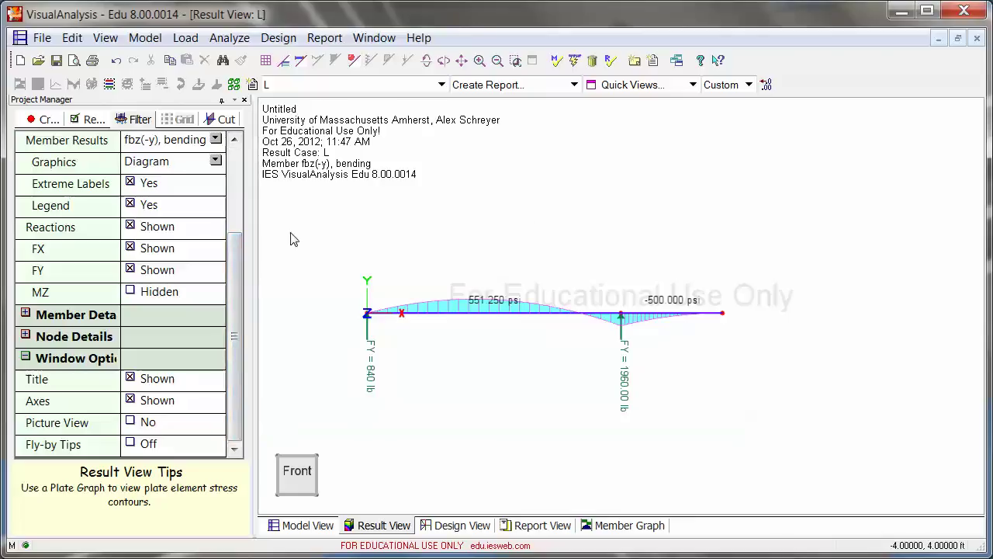
pyautogui.scroll(2, 236, 264)
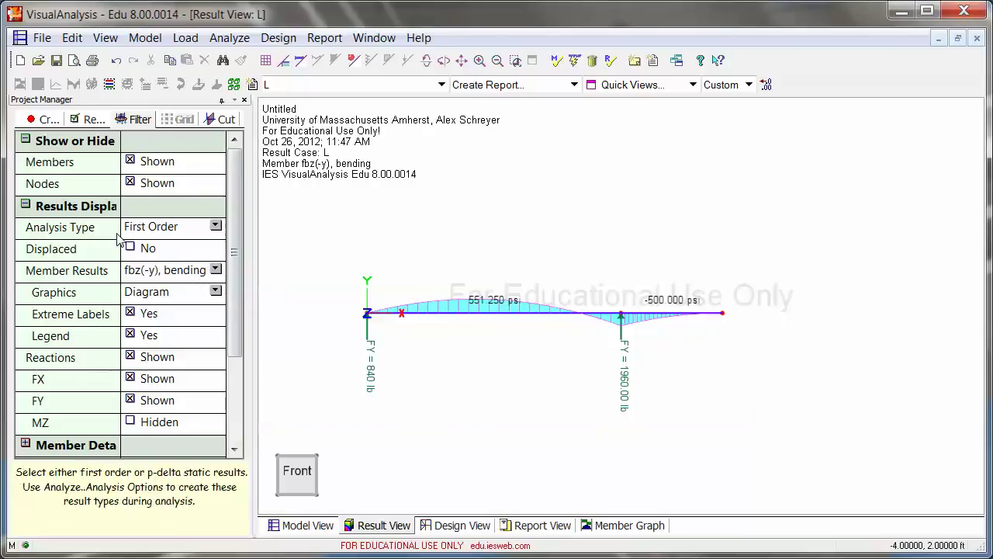
# Step: Render the beam with its actual W16x26 section shape and rotate it to an isometric Top-Front-Right view
pyautogui.moveTo(236, 279); pyautogui.dragTo(240, 375)
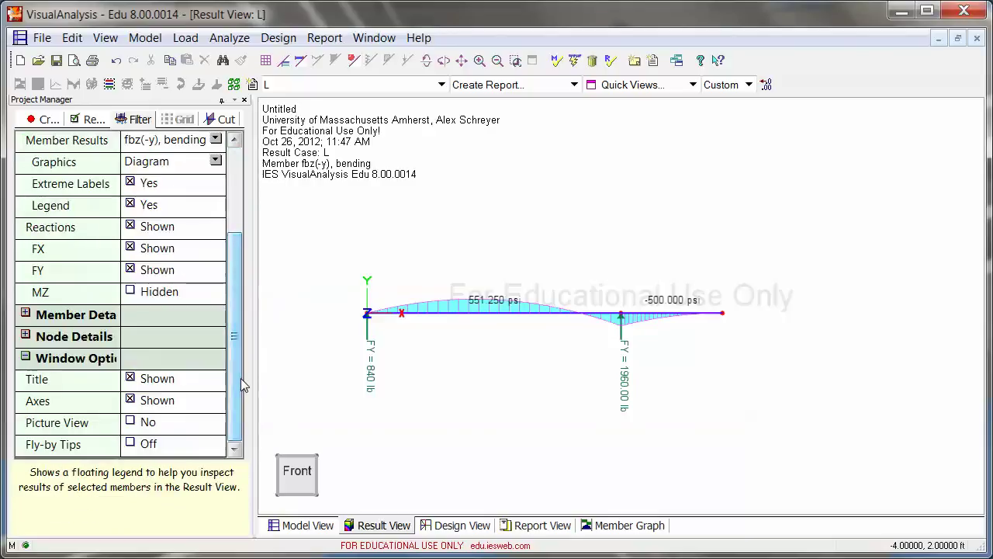
pyautogui.click(131, 422)
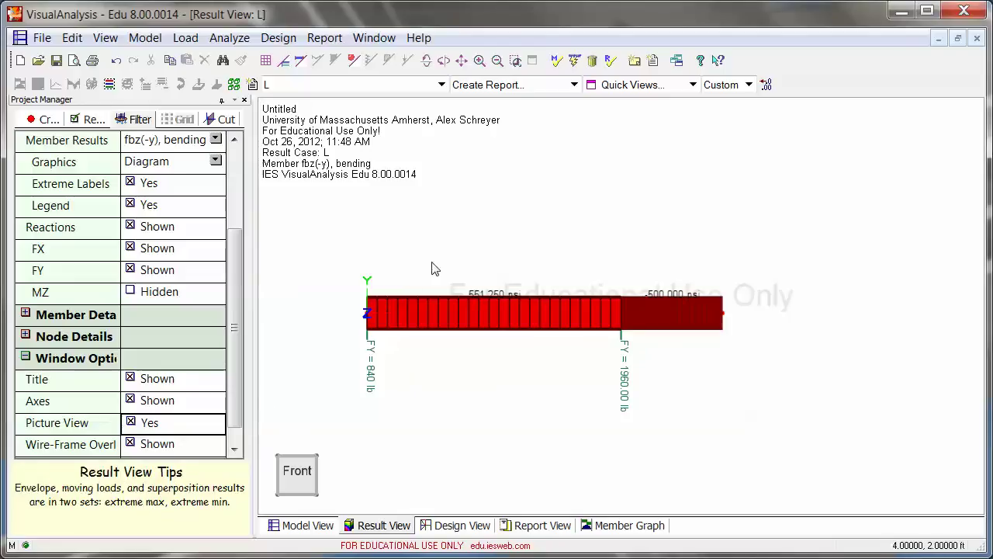
pyautogui.click(316, 457)
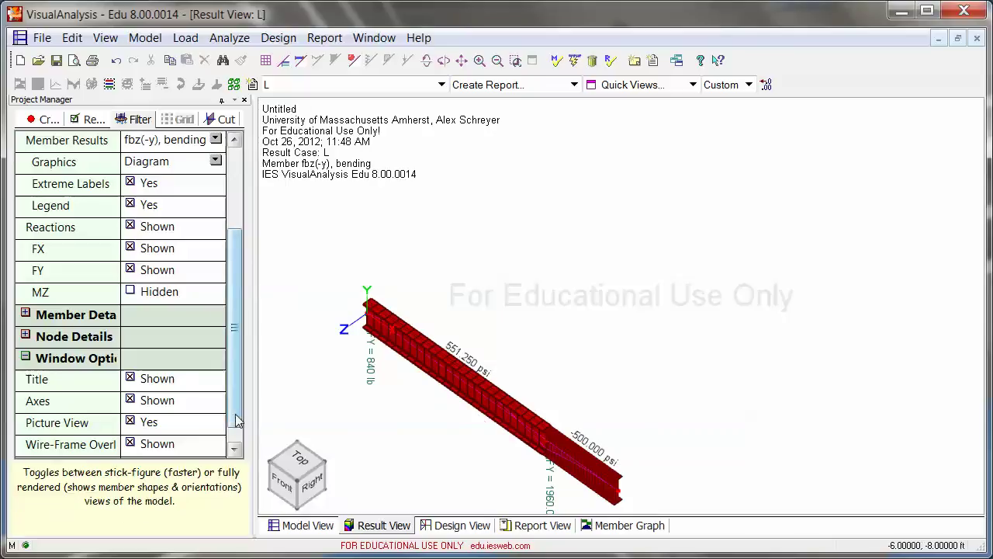
pyautogui.moveTo(233, 419); pyautogui.dragTo(230, 437)
pyautogui.scroll(3, 135, 252)
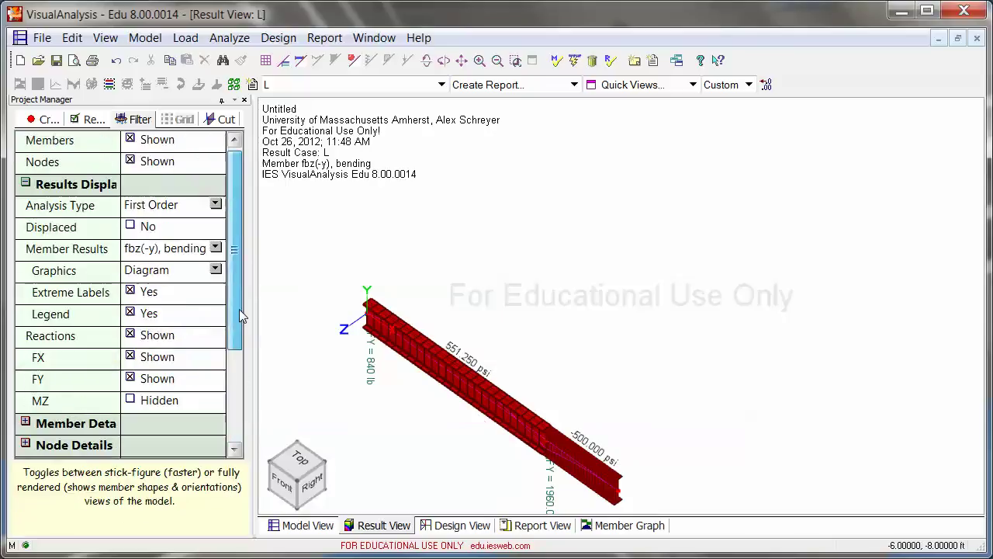
# Step: Turn on the Displaced filter so the beam shows its deflected shape
pyautogui.click(131, 248)
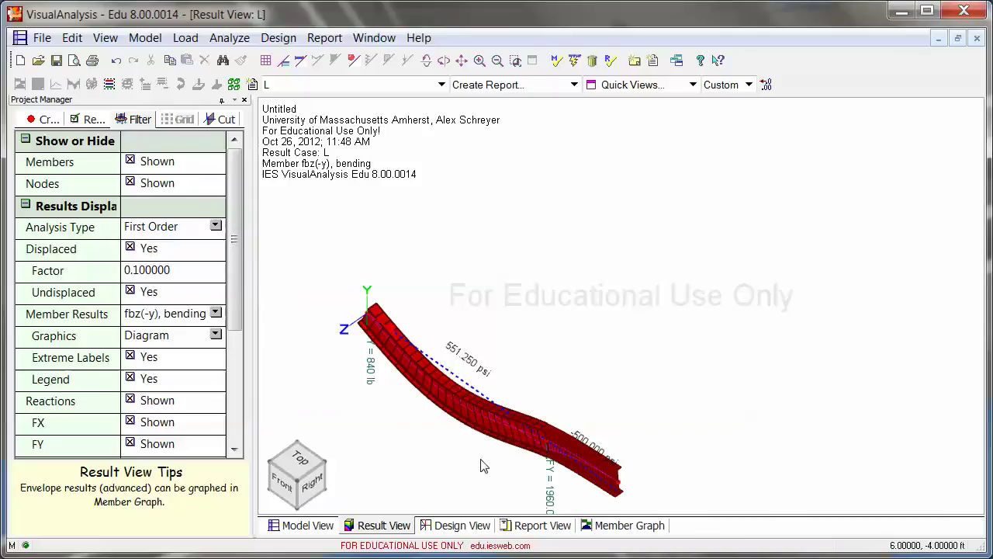
pyautogui.scroll(3, 478, 473)
pyautogui.scroll(-2, 425, 451)
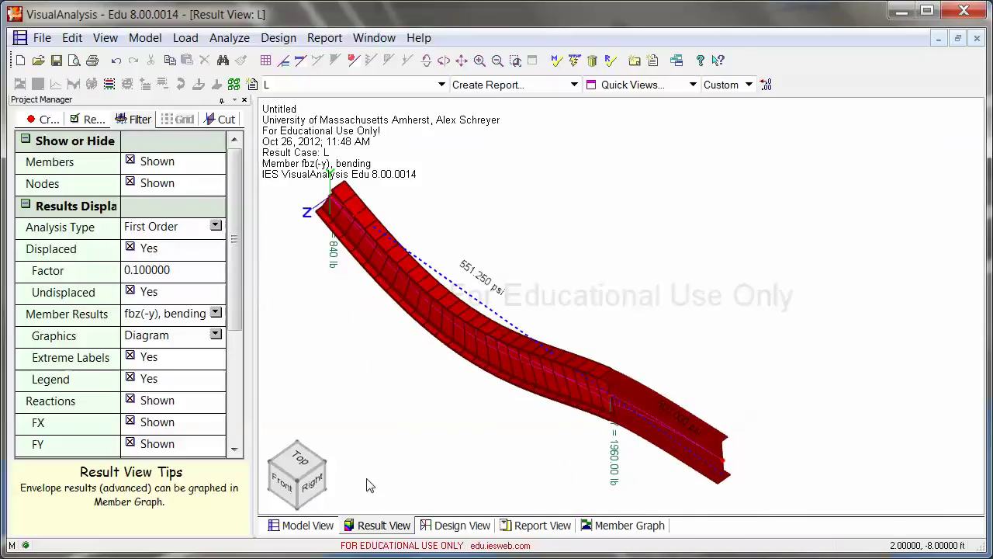
# Step: View the deflected beam straight from the front, after briefly checking the front-right oblique angle
pyautogui.click(284, 485)
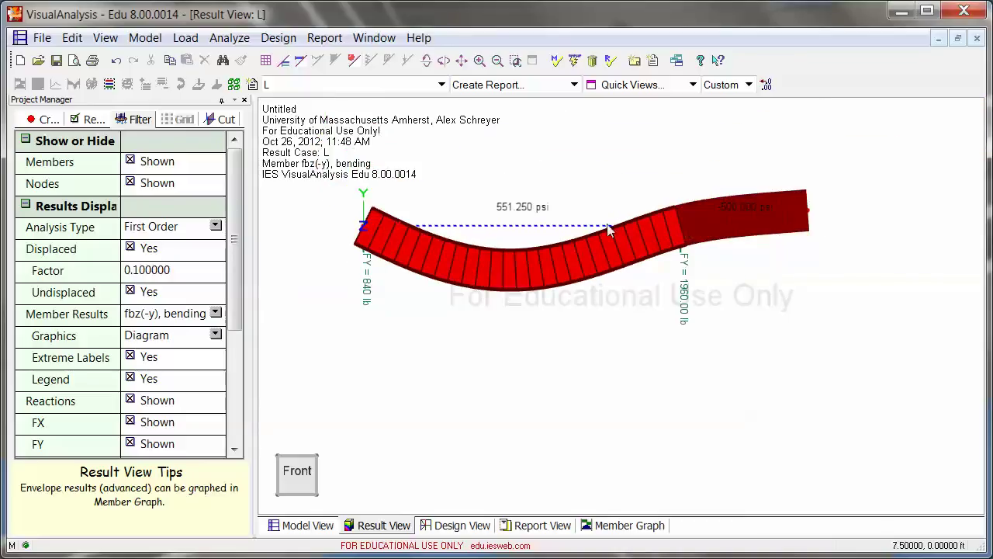
pyautogui.click(317, 471)
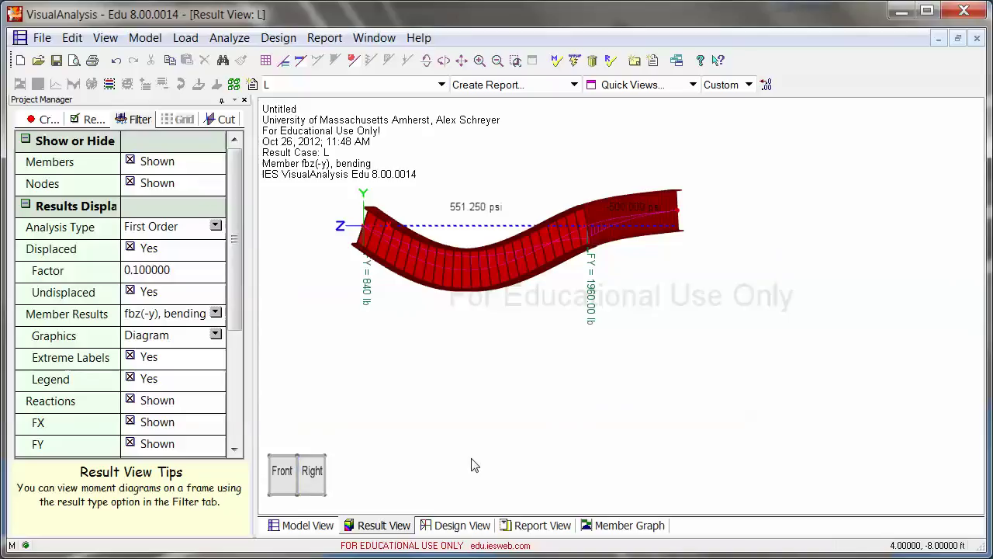
pyautogui.click(287, 477)
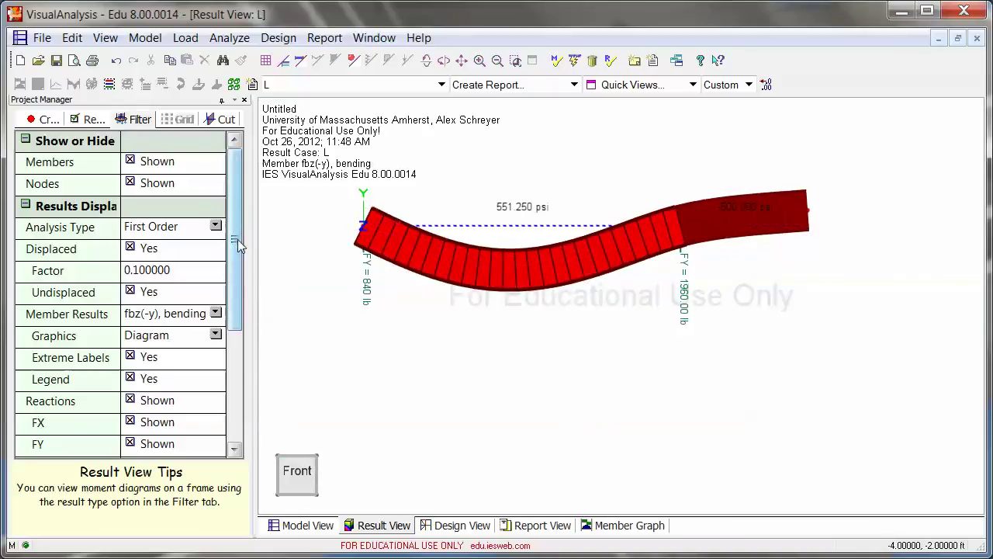
pyautogui.moveTo(237, 240); pyautogui.dragTo(233, 370)
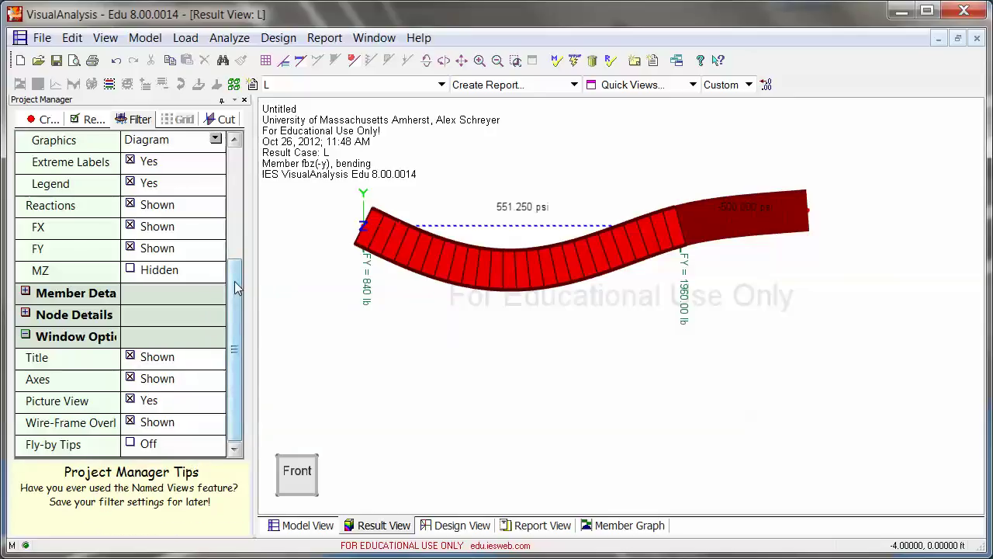
pyautogui.scroll(3, 85, 161)
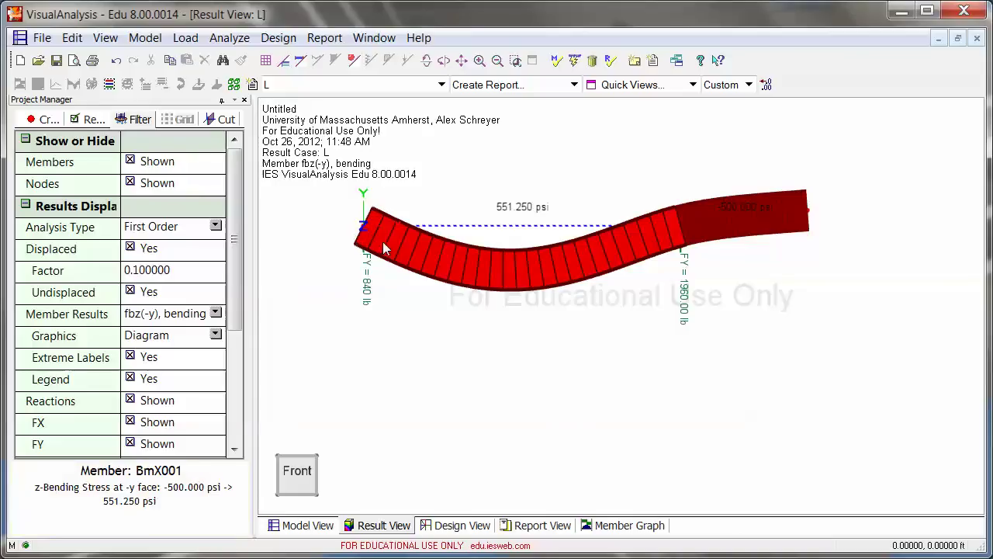
# Step: Show the stresses and reactions for result cases 16-10Lr, D, and L in turn
pyautogui.click(335, 89)
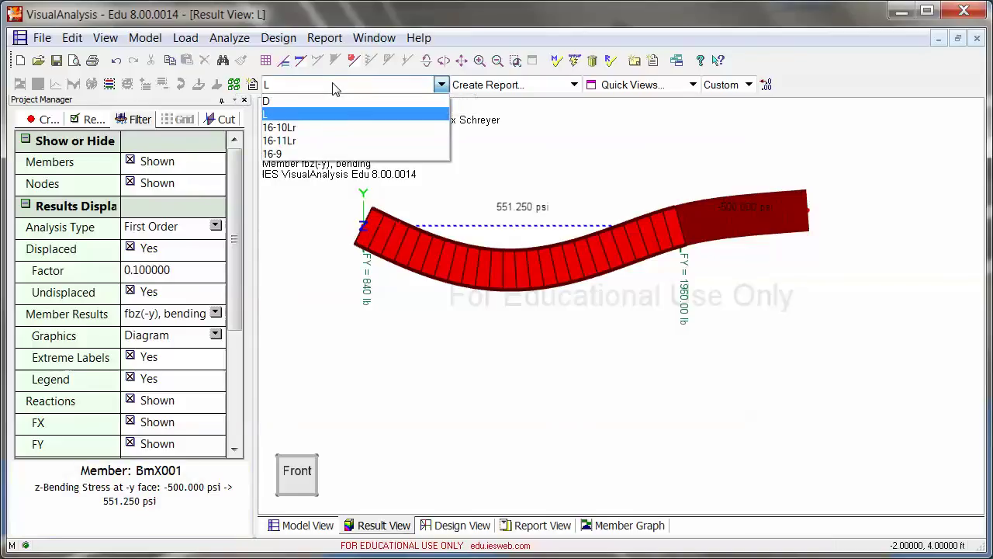
pyautogui.click(307, 128)
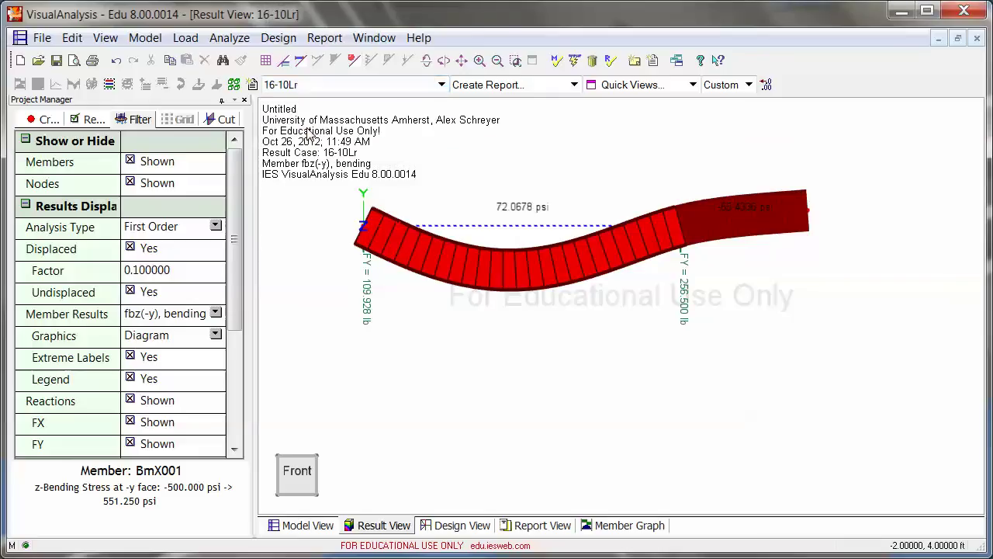
pyautogui.click(299, 86)
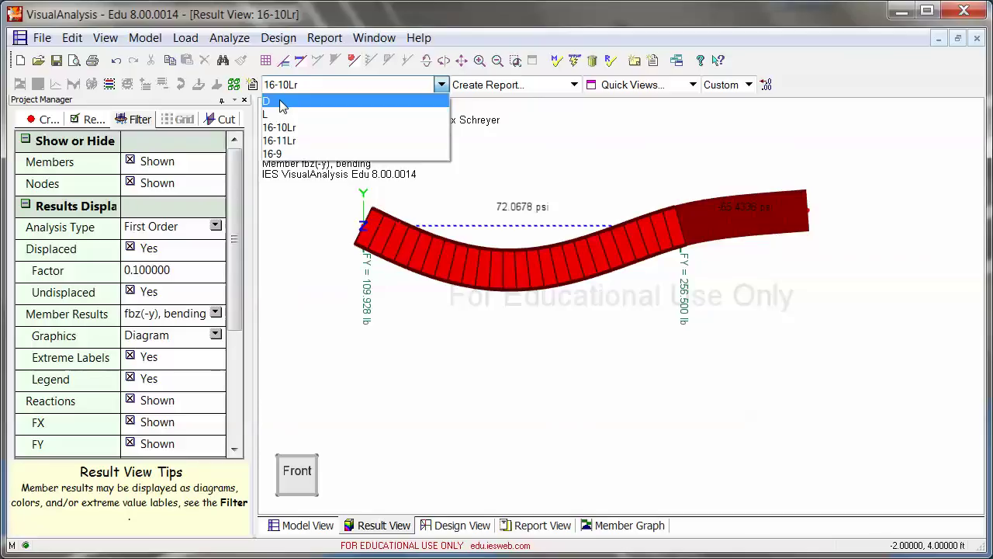
pyautogui.click(282, 102)
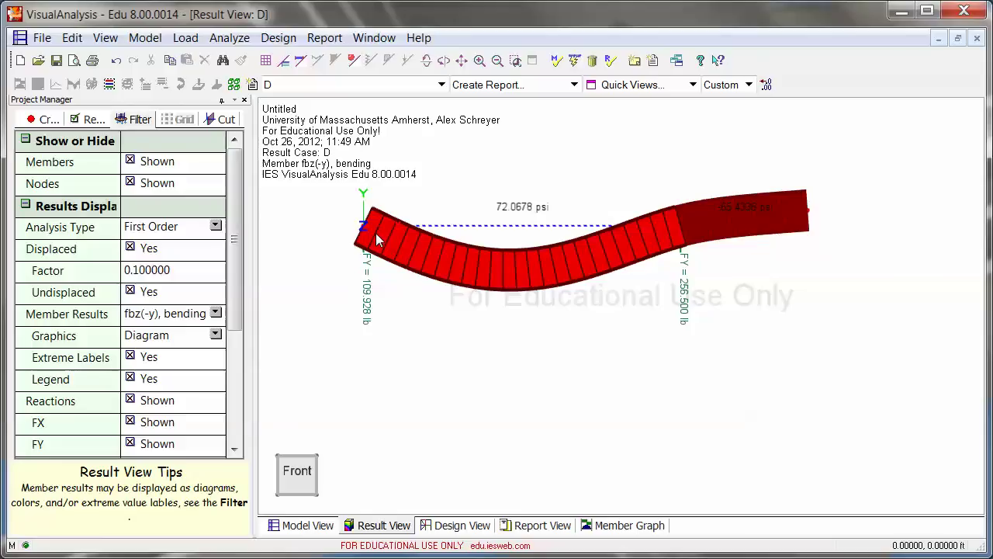
pyautogui.click(318, 85)
pyautogui.click(283, 114)
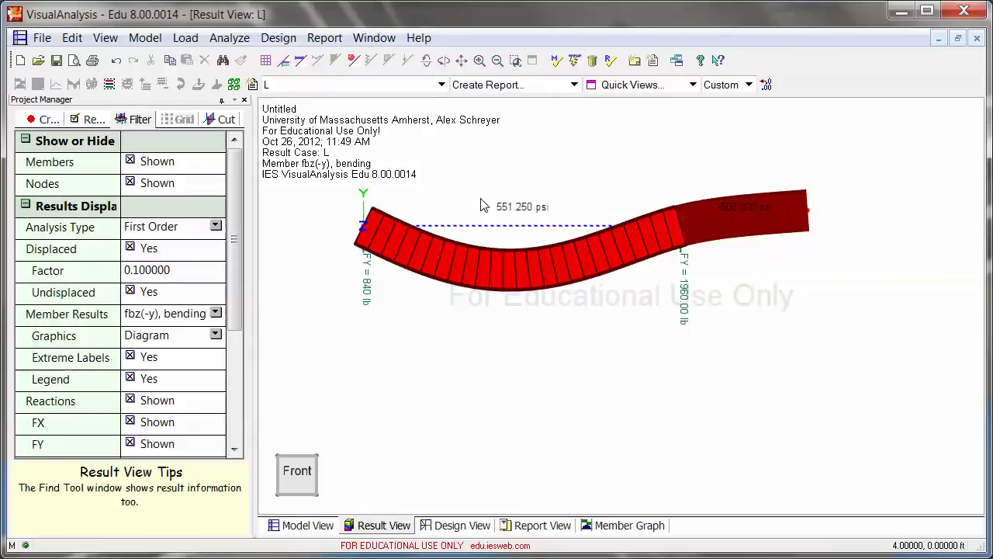
# Step: Step through cases 16-10Lr, 16-11Lr and 16-9, leaving load combination 16-10Lr displayed
pyautogui.click(325, 87)
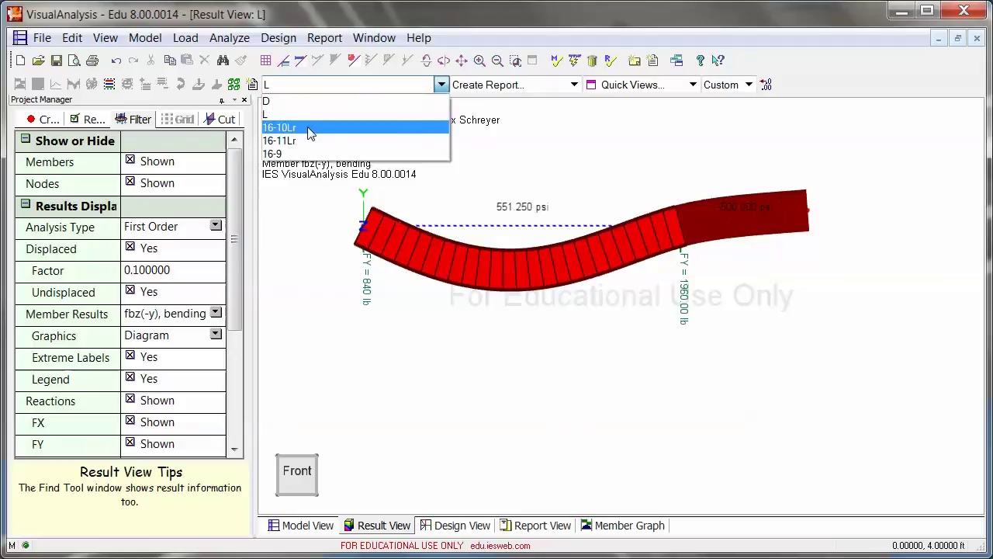
pyautogui.click(309, 129)
pyautogui.click(308, 90)
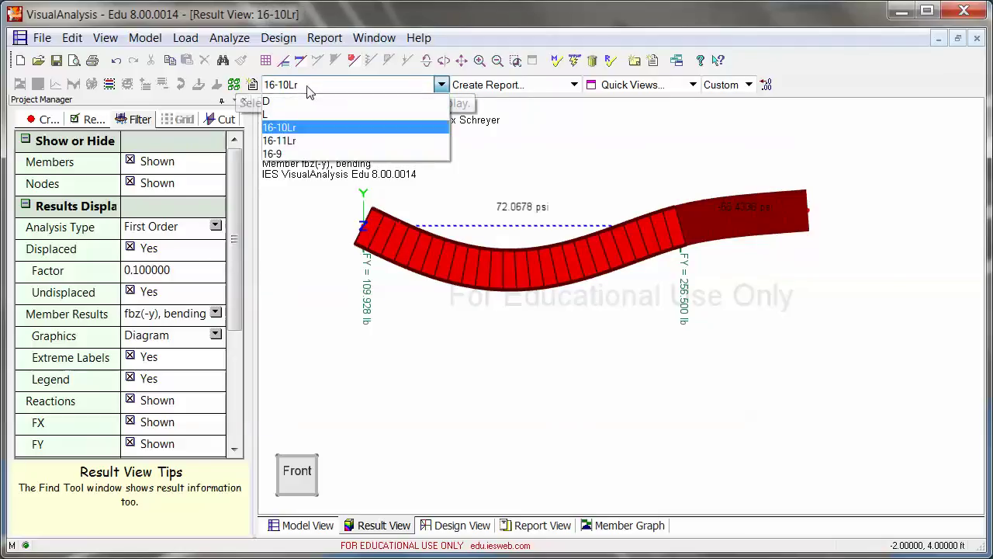
pyautogui.click(313, 140)
pyautogui.click(310, 90)
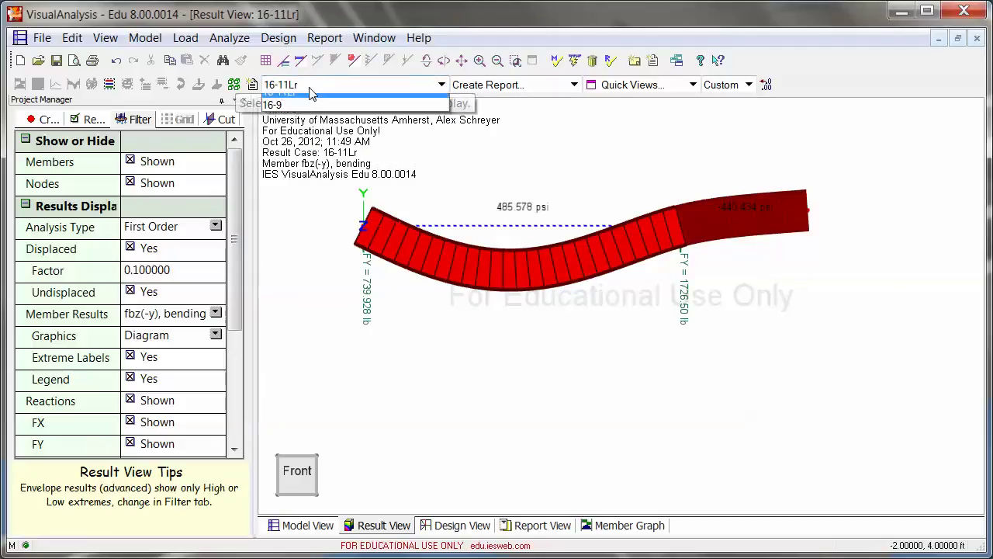
pyautogui.click(317, 152)
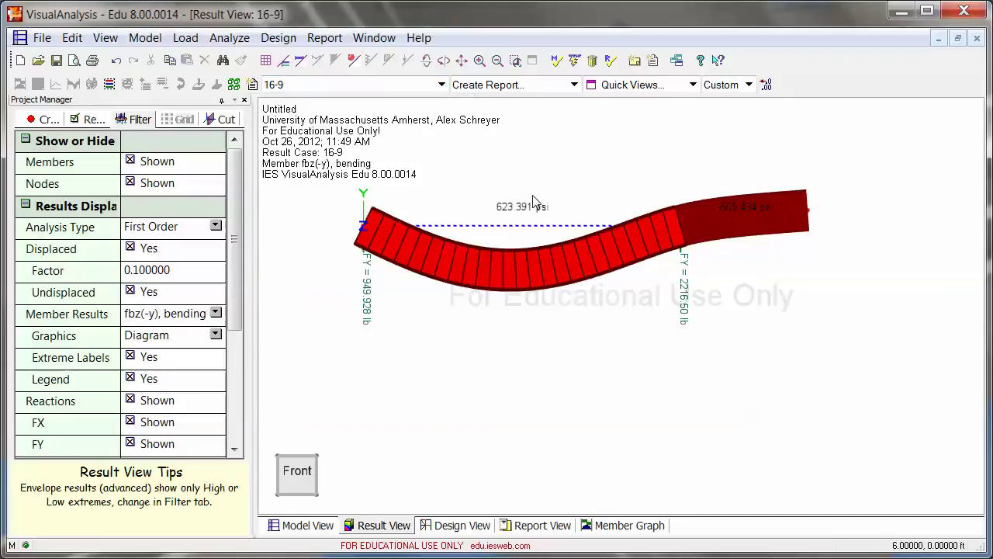
pyautogui.click(320, 88)
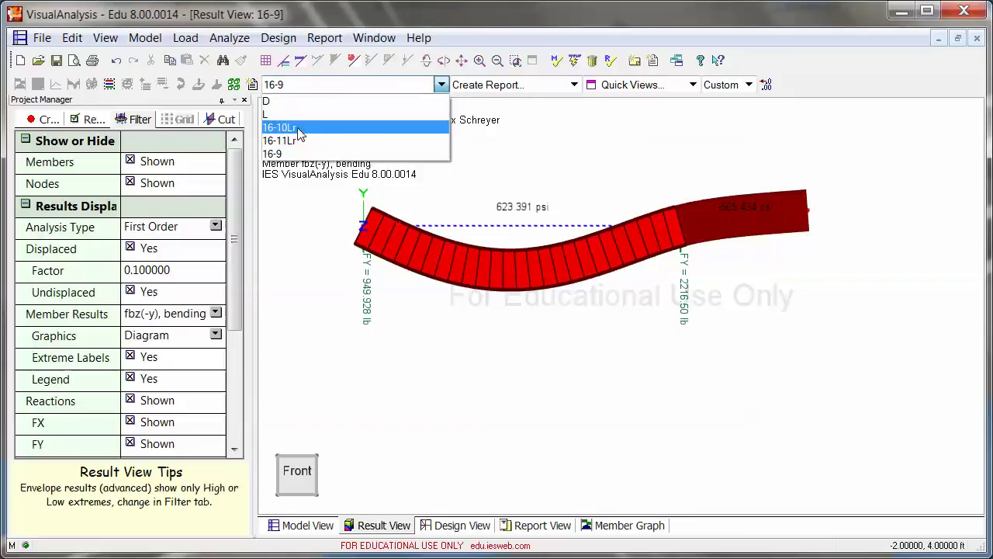
pyautogui.click(298, 128)
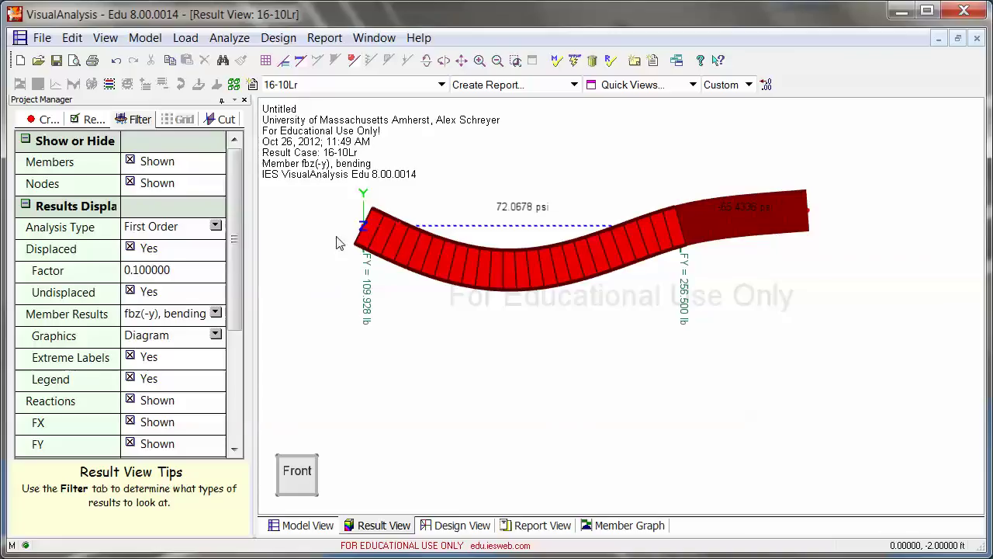
pyautogui.click(279, 84)
pyautogui.click(312, 134)
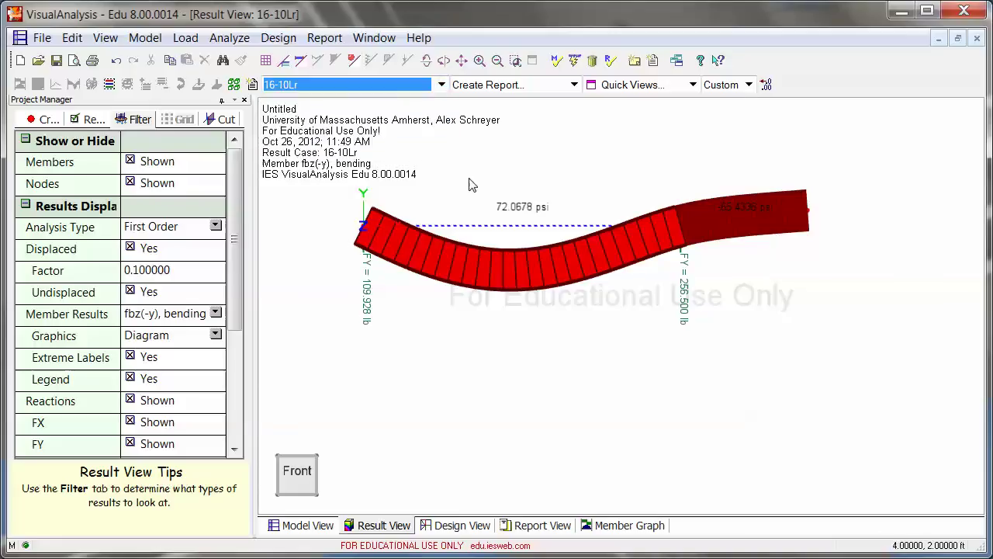